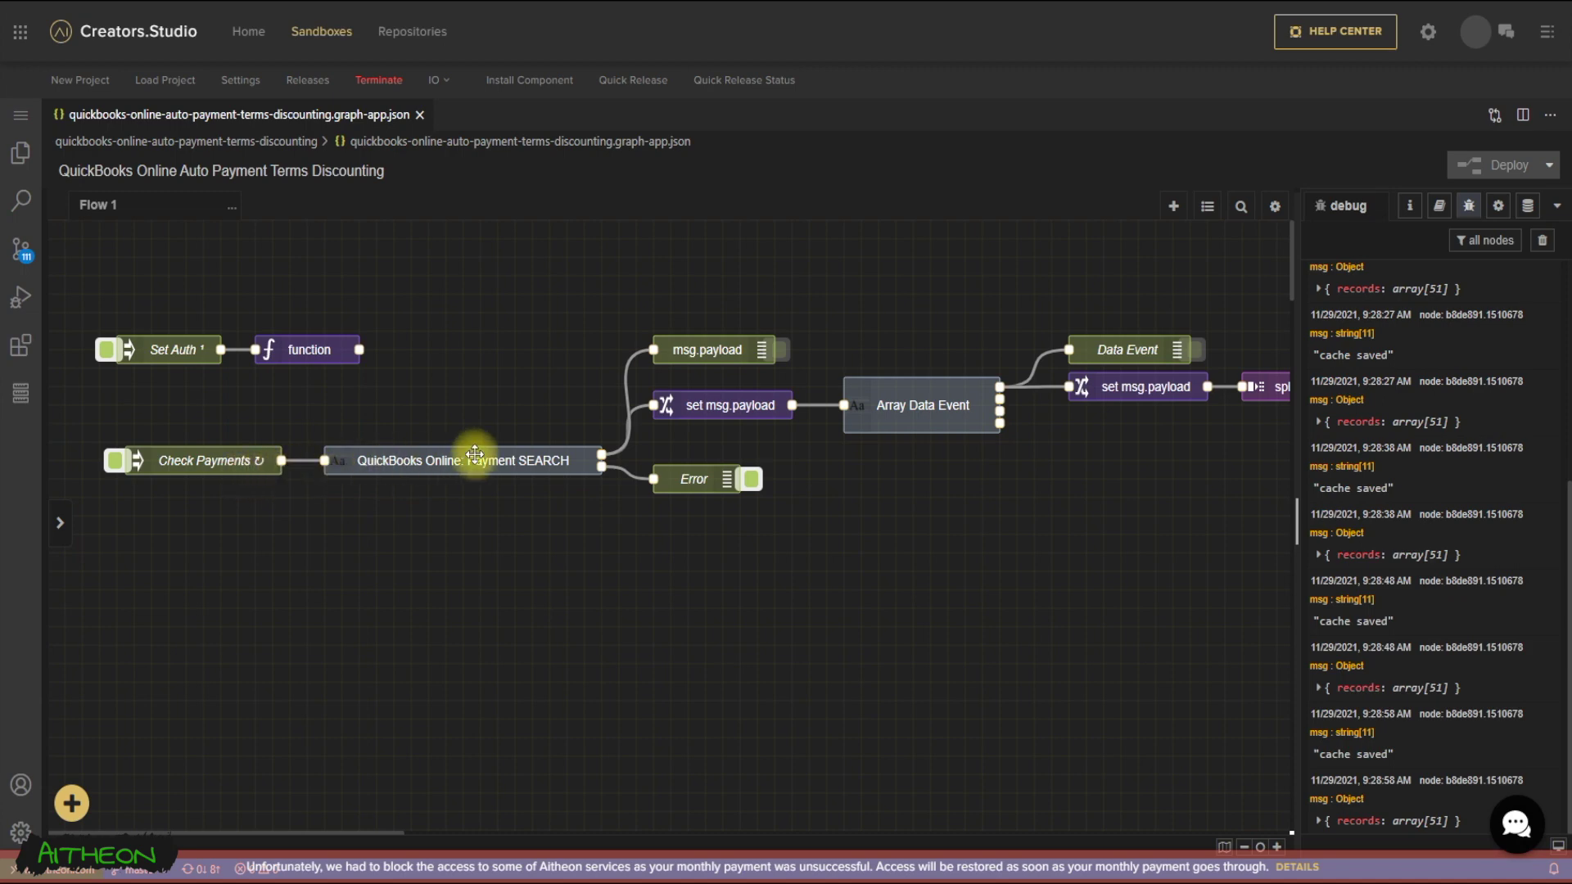
{"action": "scroll", "coordinate": [549, 458], "scroll_direction": "right", "scroll_amount": 2}
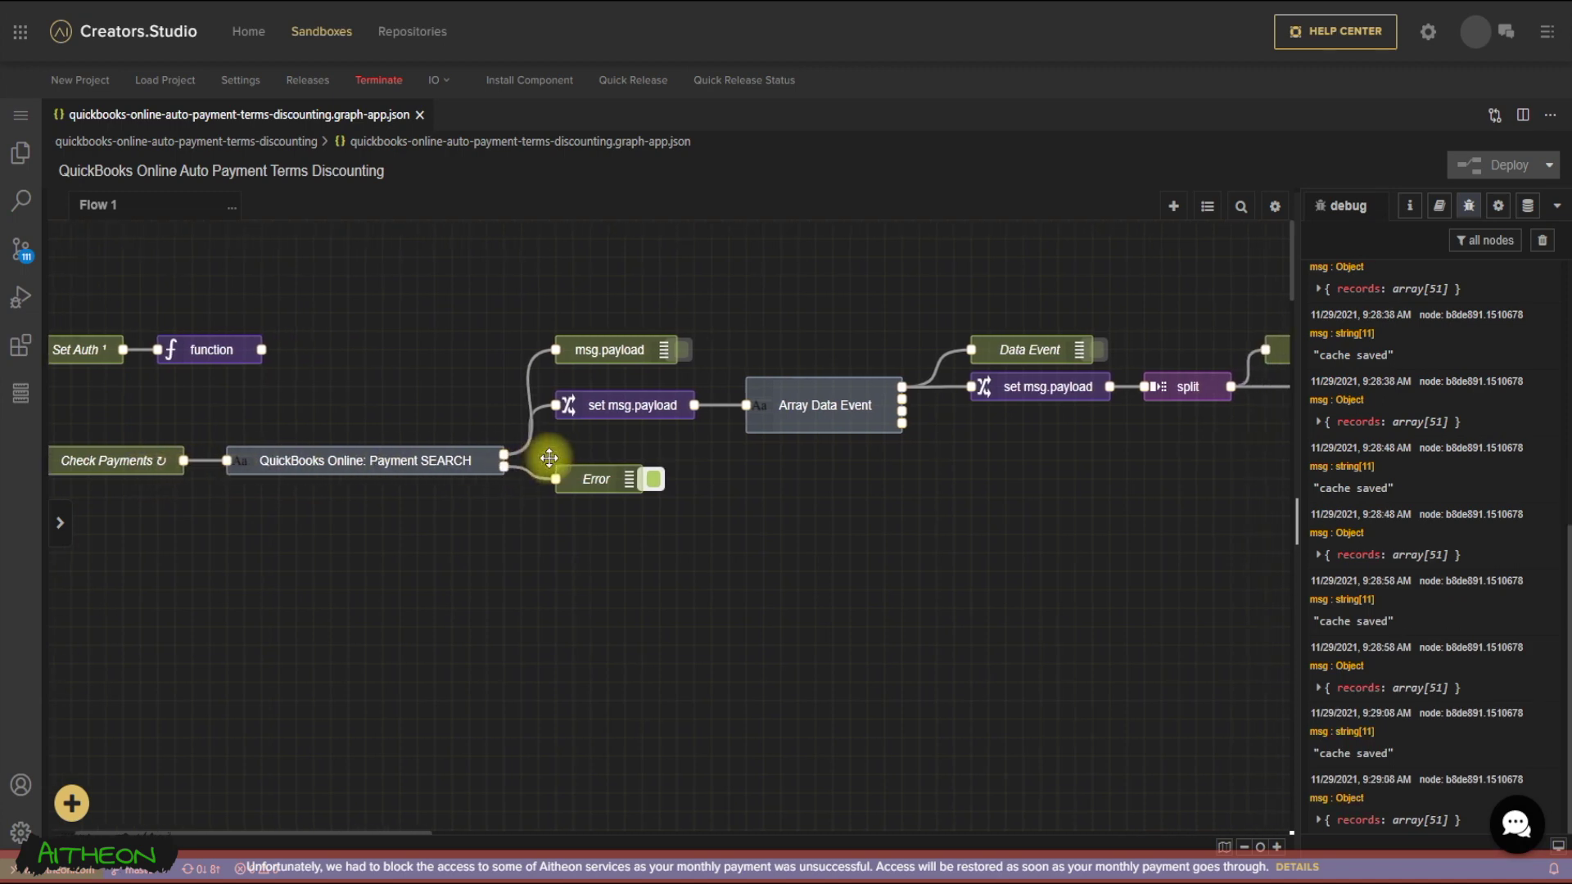
{"action": "scroll", "coordinate": [549, 457], "scroll_direction": "right", "scroll_amount": 3}
{"action": "scroll", "coordinate": [548, 457], "scroll_direction": "right", "scroll_amount": 1}
{"action": "scroll", "coordinate": [550, 458], "scroll_direction": "right", "scroll_amount": 2}
{"action": "scroll", "coordinate": [550, 458], "scroll_direction": "right", "scroll_amount": 1}
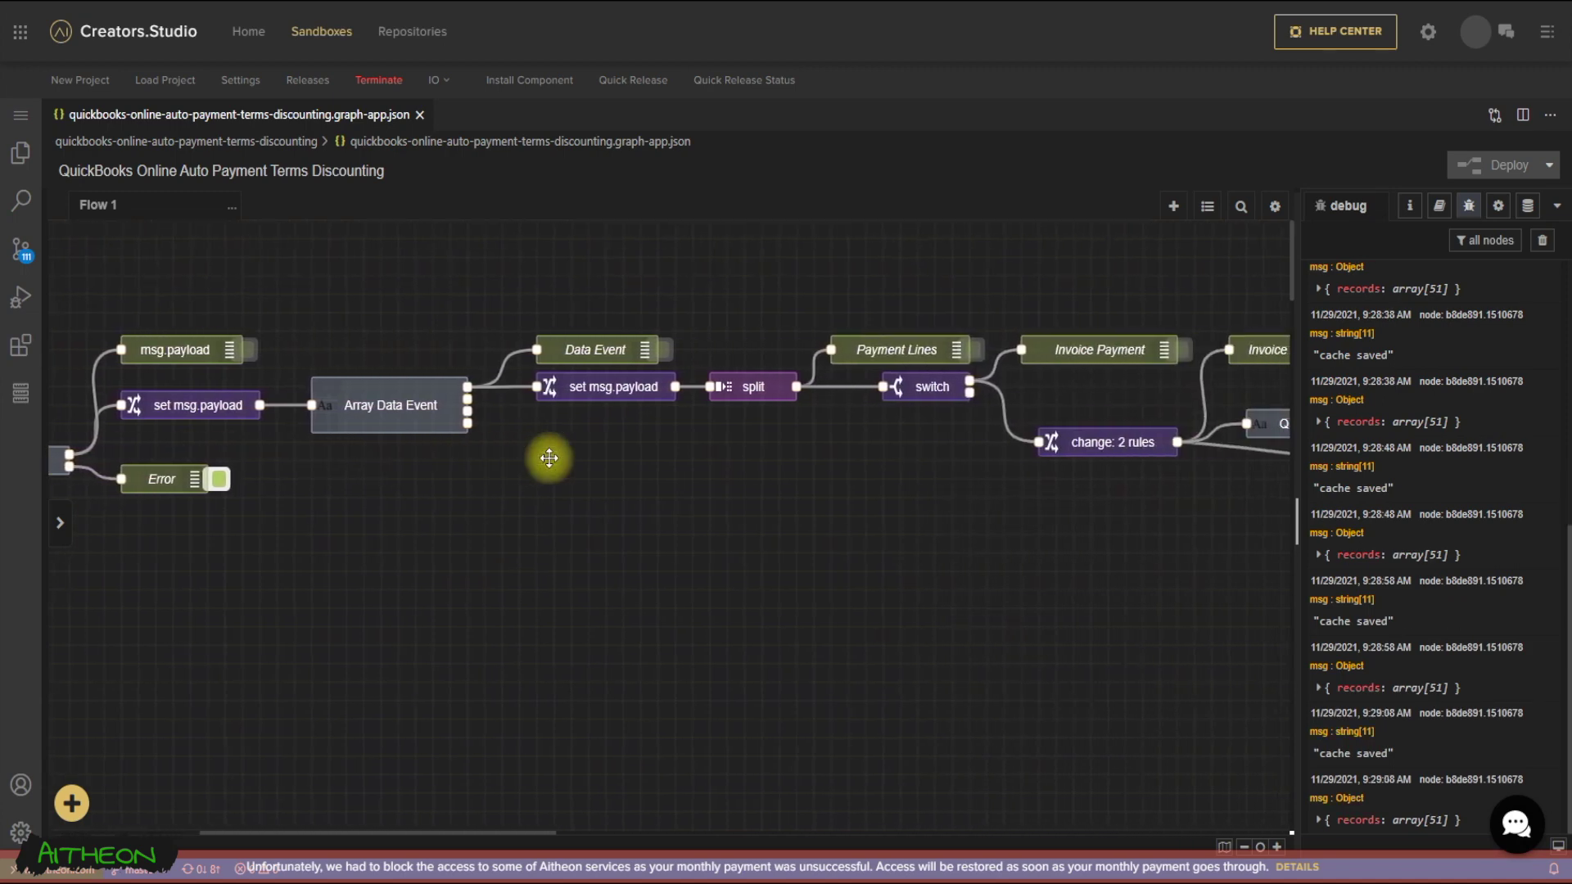
{"action": "scroll", "coordinate": [800, 428], "scroll_direction": "right", "scroll_amount": 1}
{"action": "scroll", "coordinate": [800, 429], "scroll_direction": "right", "scroll_amount": 4}
{"action": "scroll", "coordinate": [799, 424], "scroll_direction": "right", "scroll_amount": 3}
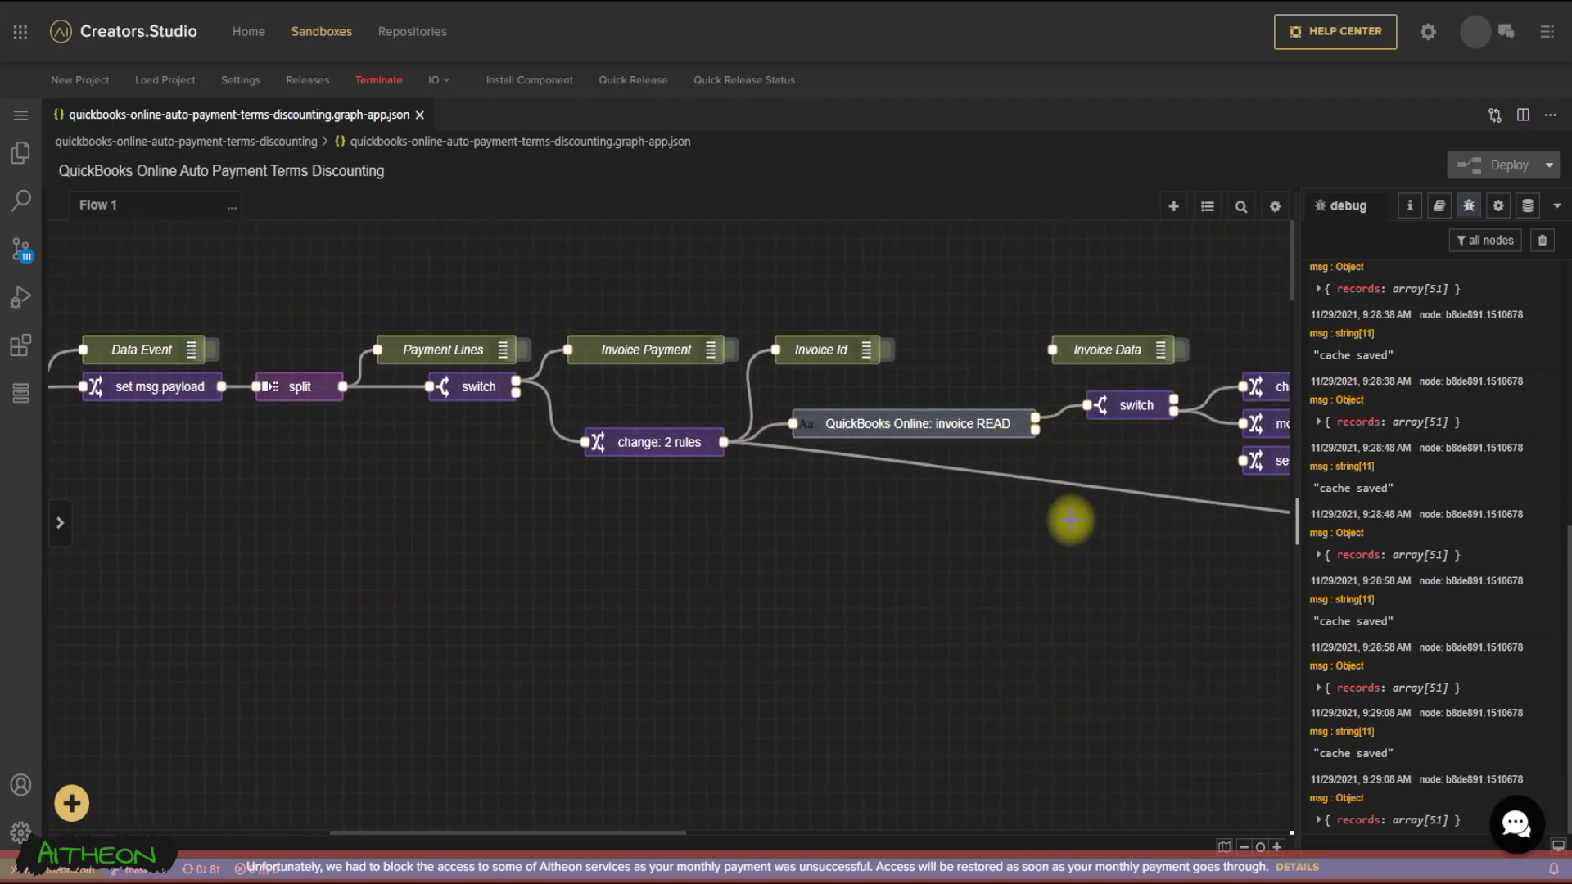
{"action": "scroll", "coordinate": [941, 466], "scroll_direction": "right", "scroll_amount": 4}
{"action": "scroll", "coordinate": [940, 459], "scroll_direction": "right", "scroll_amount": 2}
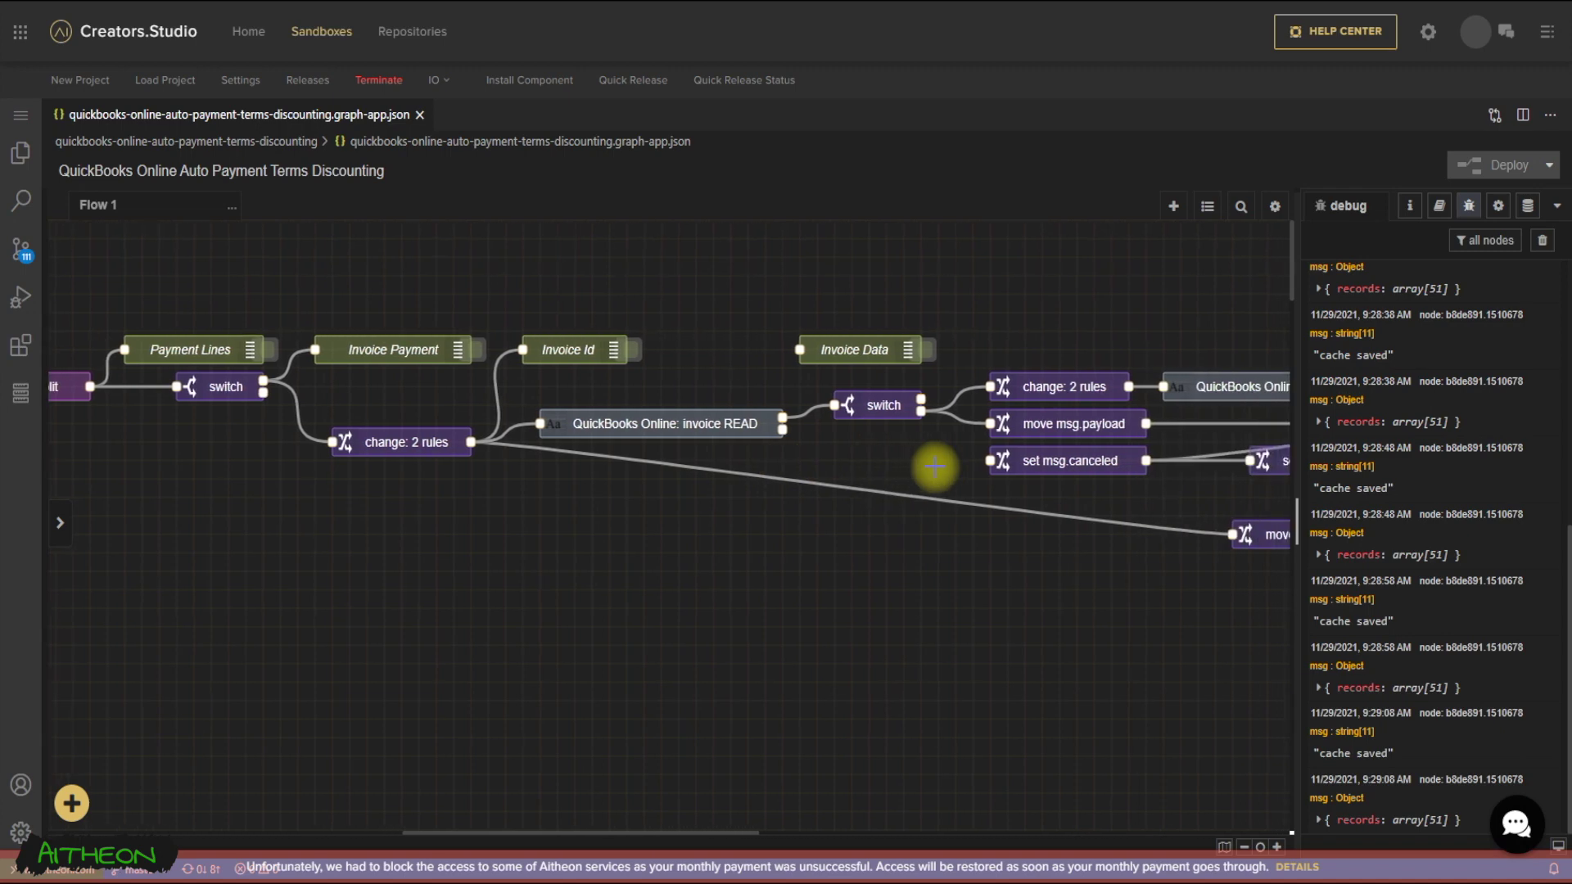
{"action": "scroll", "coordinate": [936, 462], "scroll_direction": "right", "scroll_amount": 3}
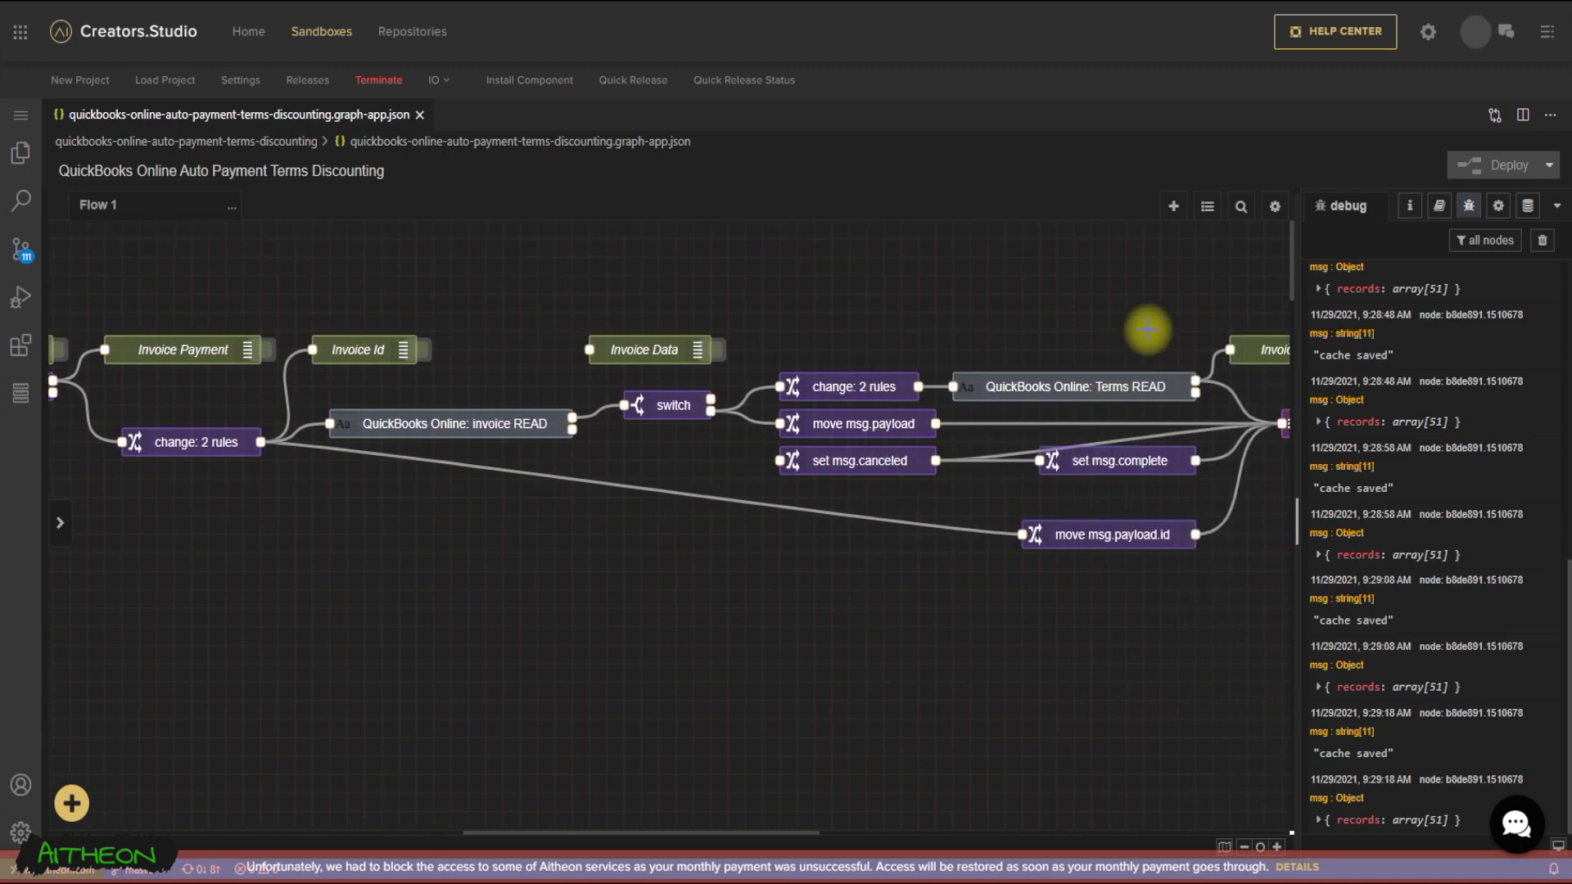
{"action": "scroll", "coordinate": [1146, 328], "scroll_direction": "right", "scroll_amount": 1}
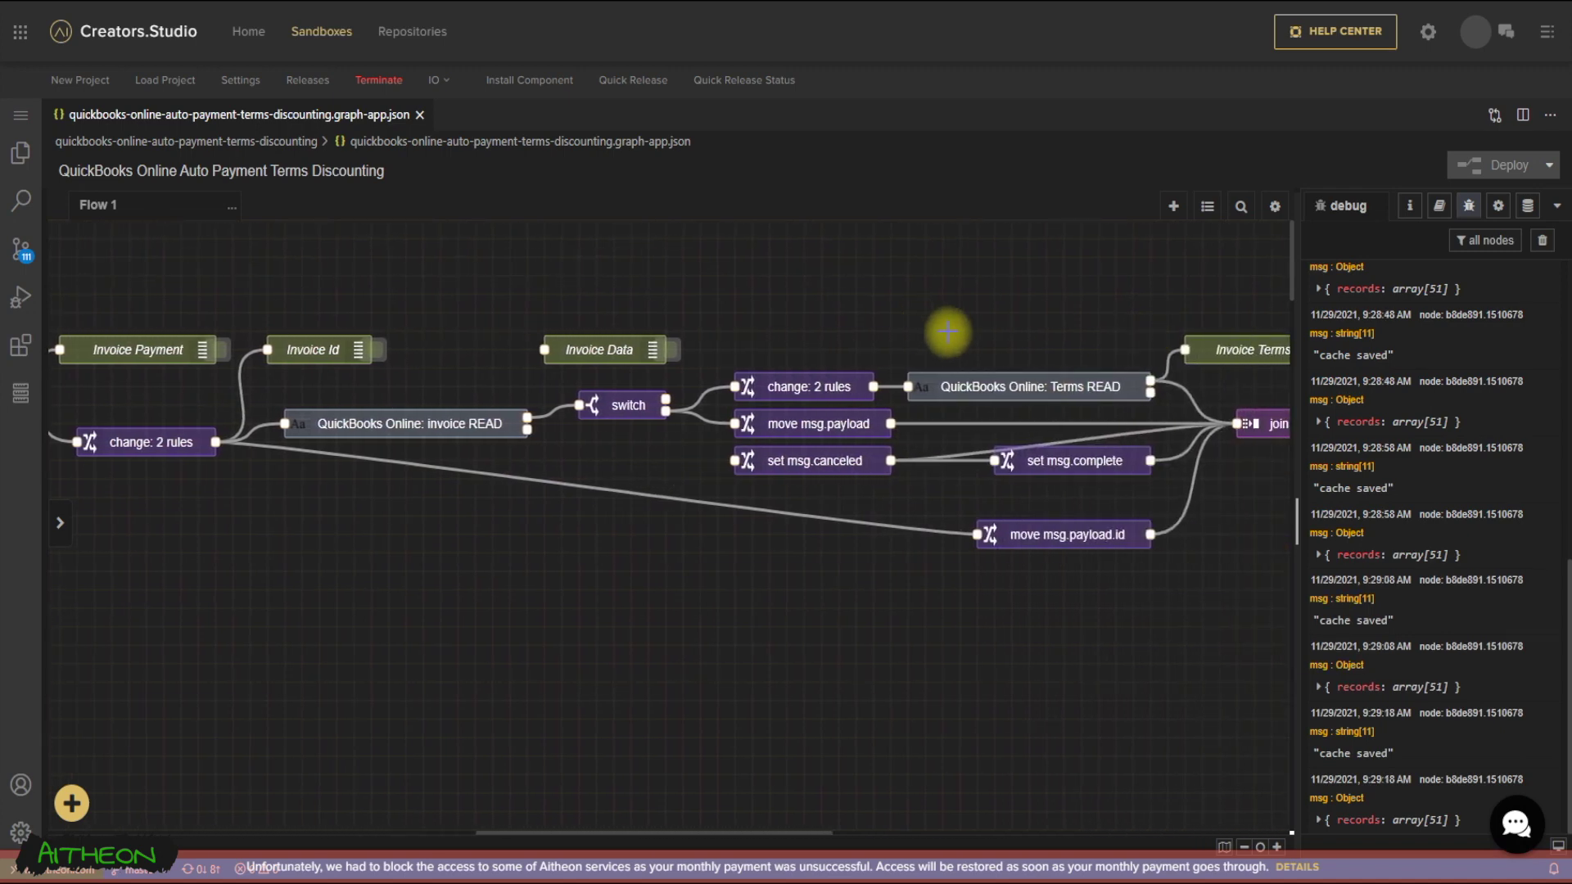
{"action": "scroll", "coordinate": [1184, 353], "scroll_direction": "right", "scroll_amount": 2}
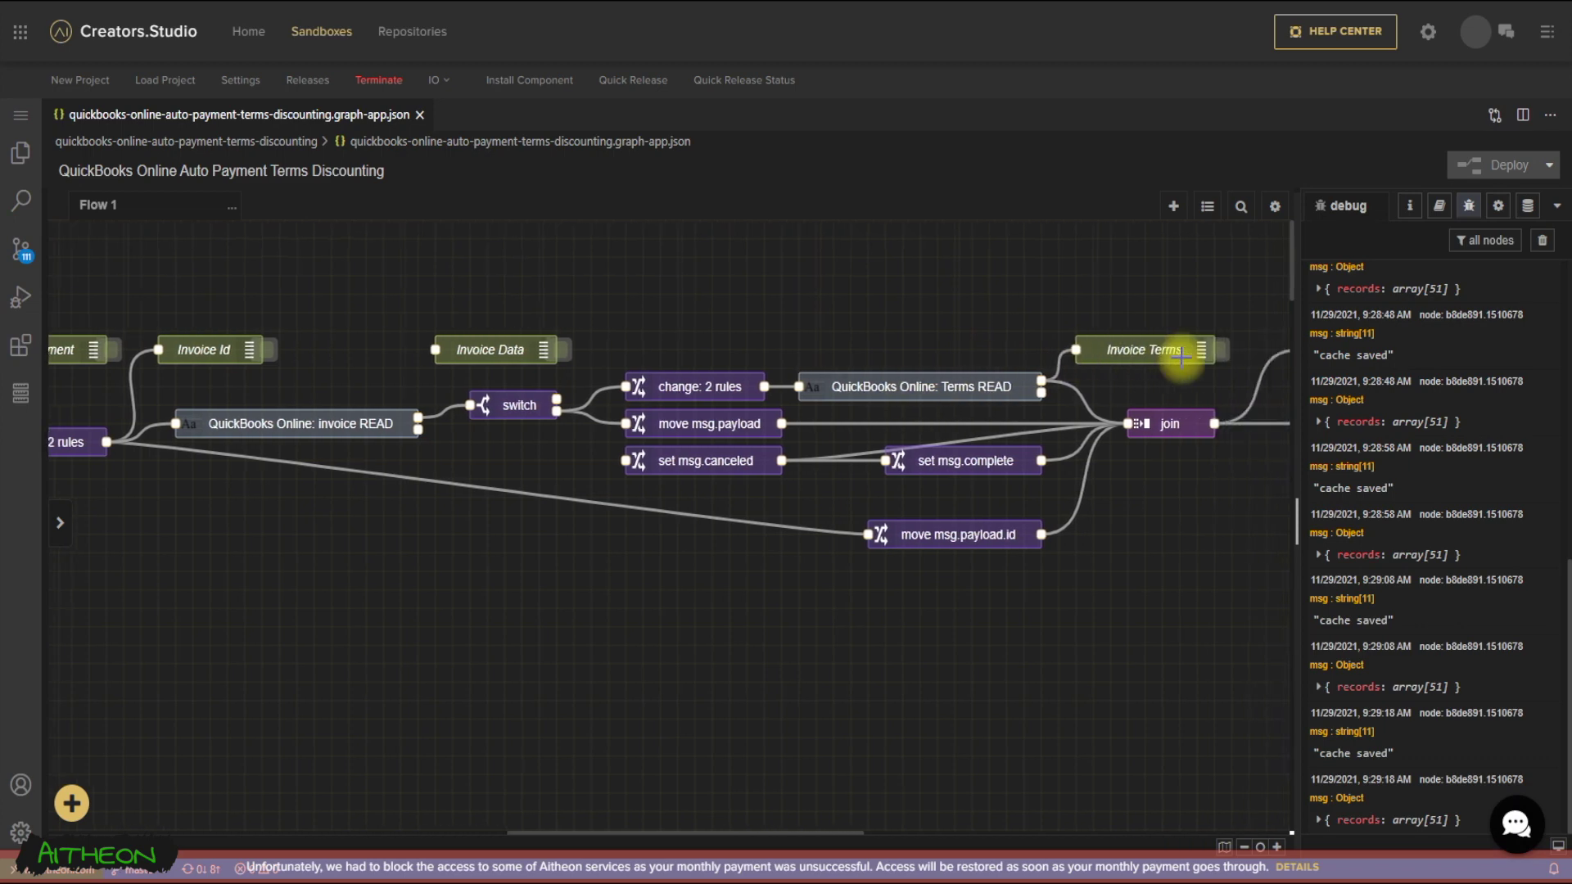
{"action": "scroll", "coordinate": [1189, 354], "scroll_direction": "right", "scroll_amount": 5}
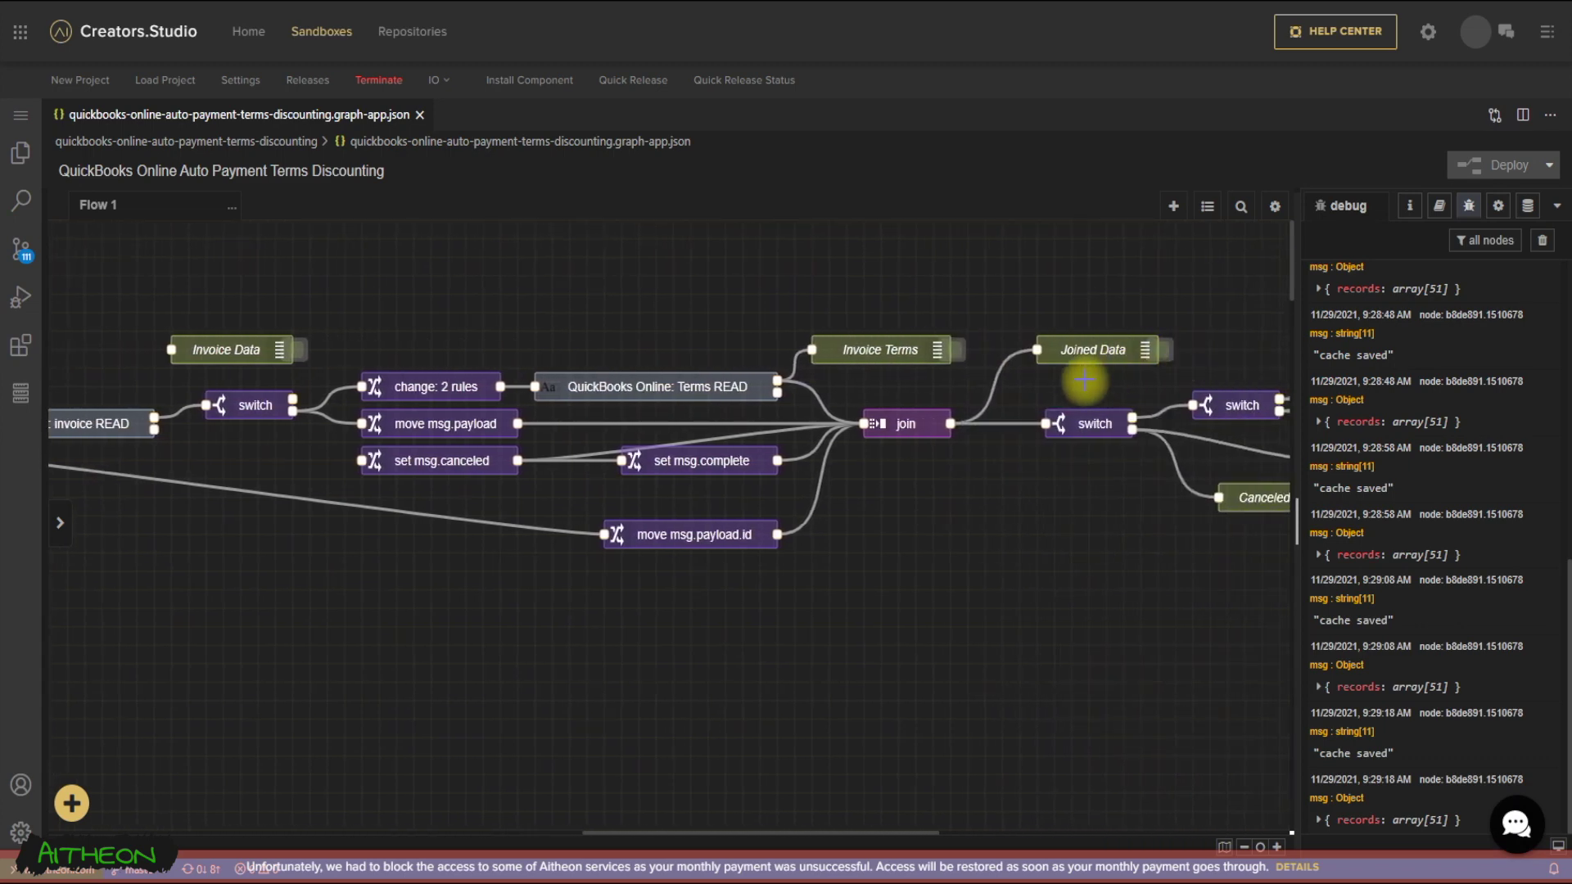
{"action": "scroll", "coordinate": [1085, 380], "scroll_direction": "right", "scroll_amount": 5}
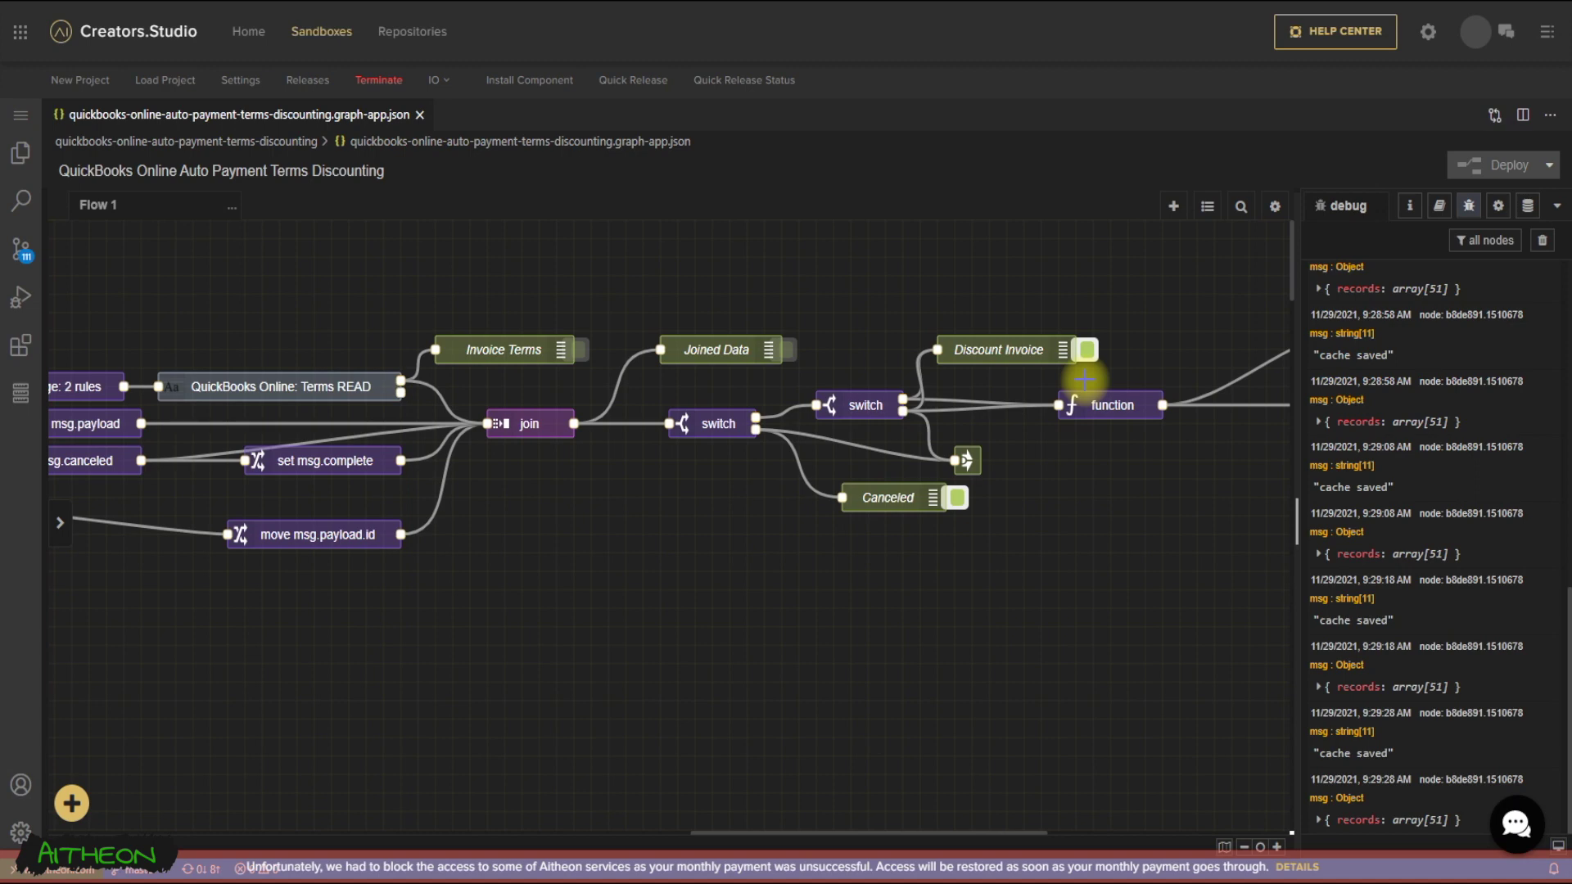
{"action": "scroll", "coordinate": [1085, 380], "scroll_direction": "right", "scroll_amount": 4}
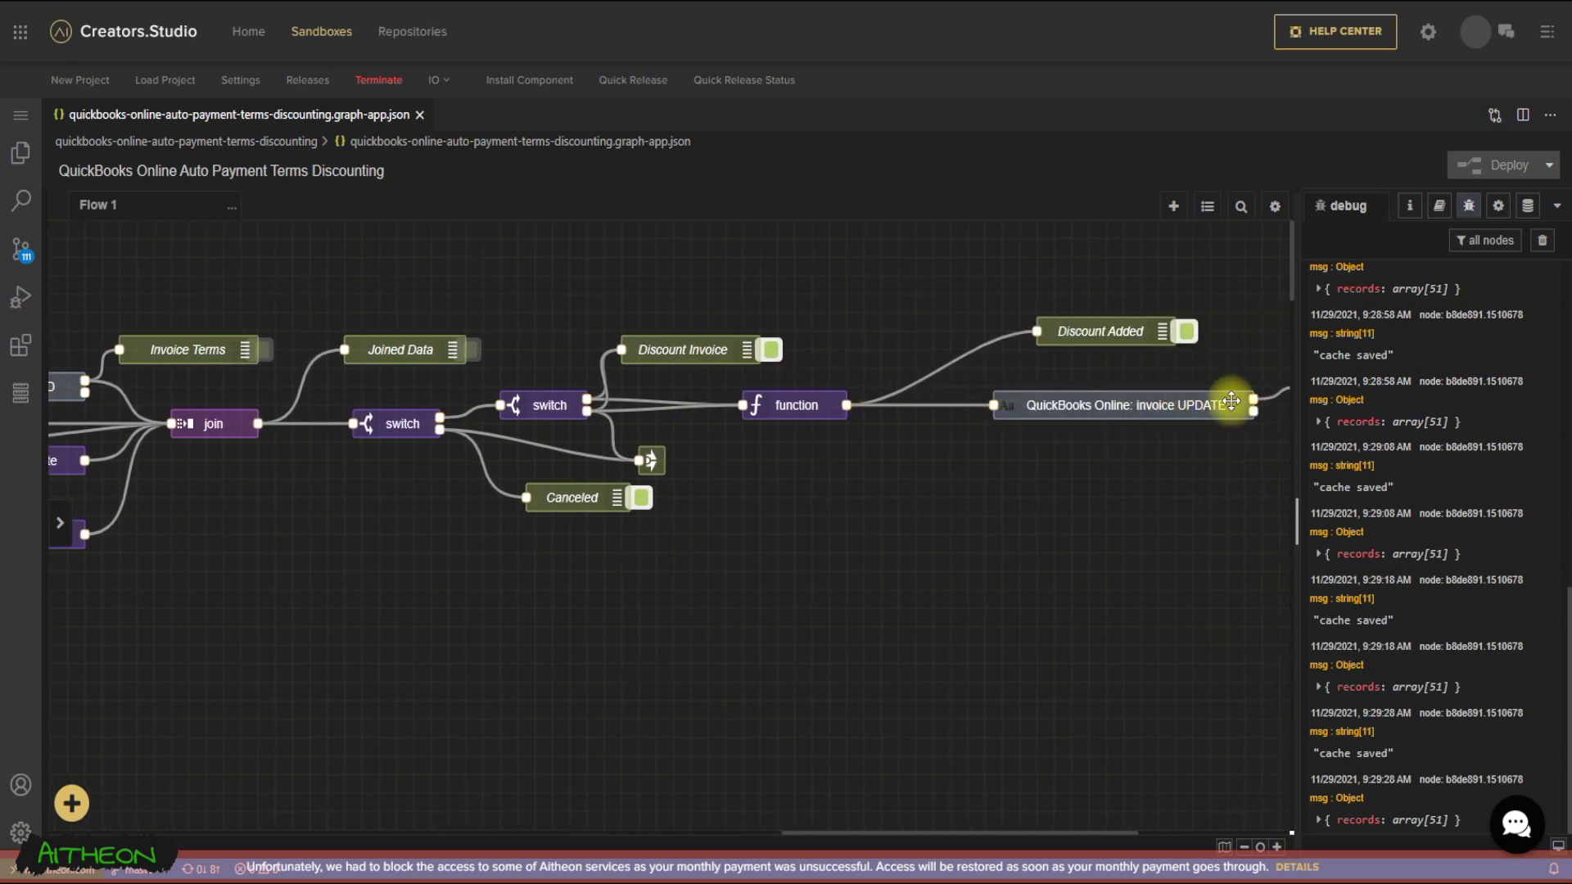
{"action": "scroll", "coordinate": [1144, 449], "scroll_direction": "right", "scroll_amount": 2}
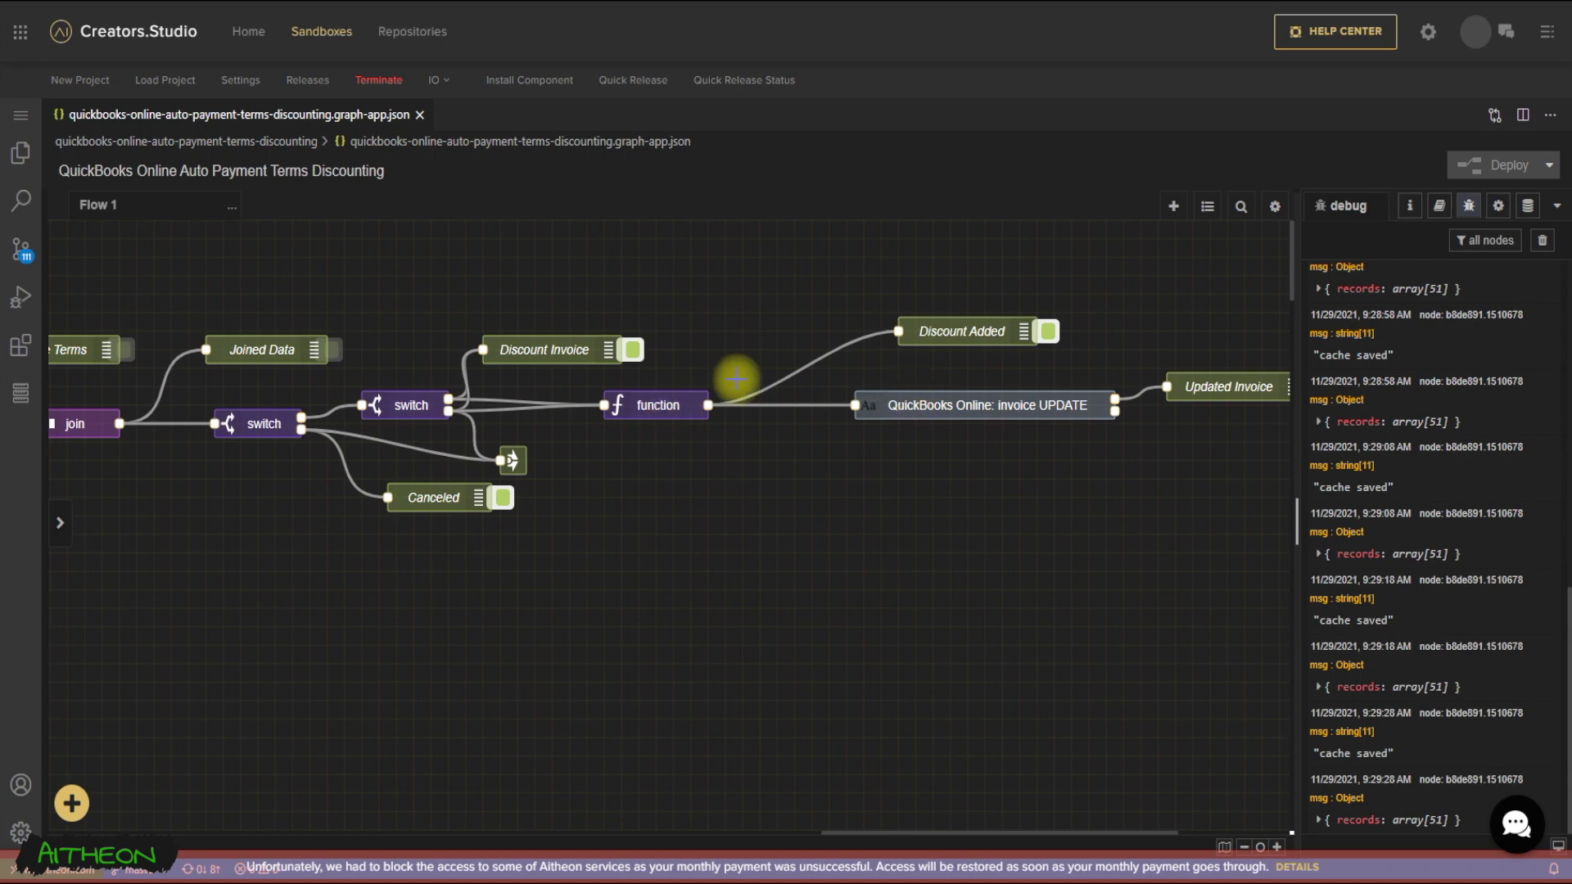
{"action": "scroll", "coordinate": [528, 532], "scroll_direction": "left", "scroll_amount": 1}
{"action": "scroll", "coordinate": [528, 532], "scroll_direction": "left", "scroll_amount": 10}
{"action": "scroll", "coordinate": [528, 532], "scroll_direction": "left", "scroll_amount": 2}
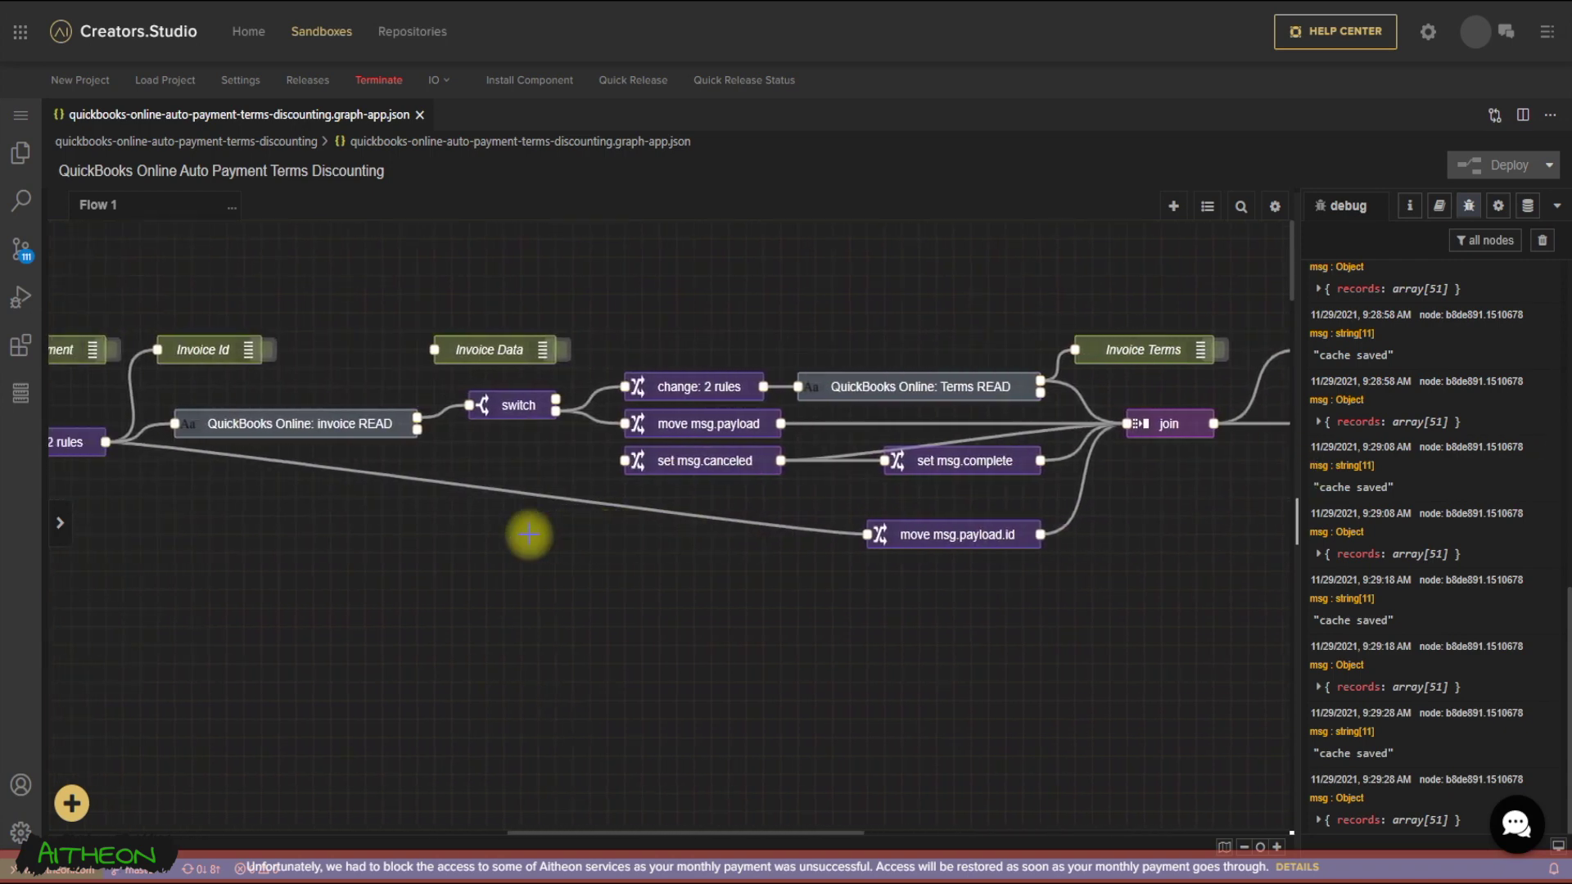
{"action": "scroll", "coordinate": [528, 532], "scroll_direction": "left", "scroll_amount": 6}
{"action": "scroll", "coordinate": [528, 532], "scroll_direction": "left", "scroll_amount": 3}
{"action": "scroll", "coordinate": [529, 531], "scroll_direction": "left", "scroll_amount": 1}
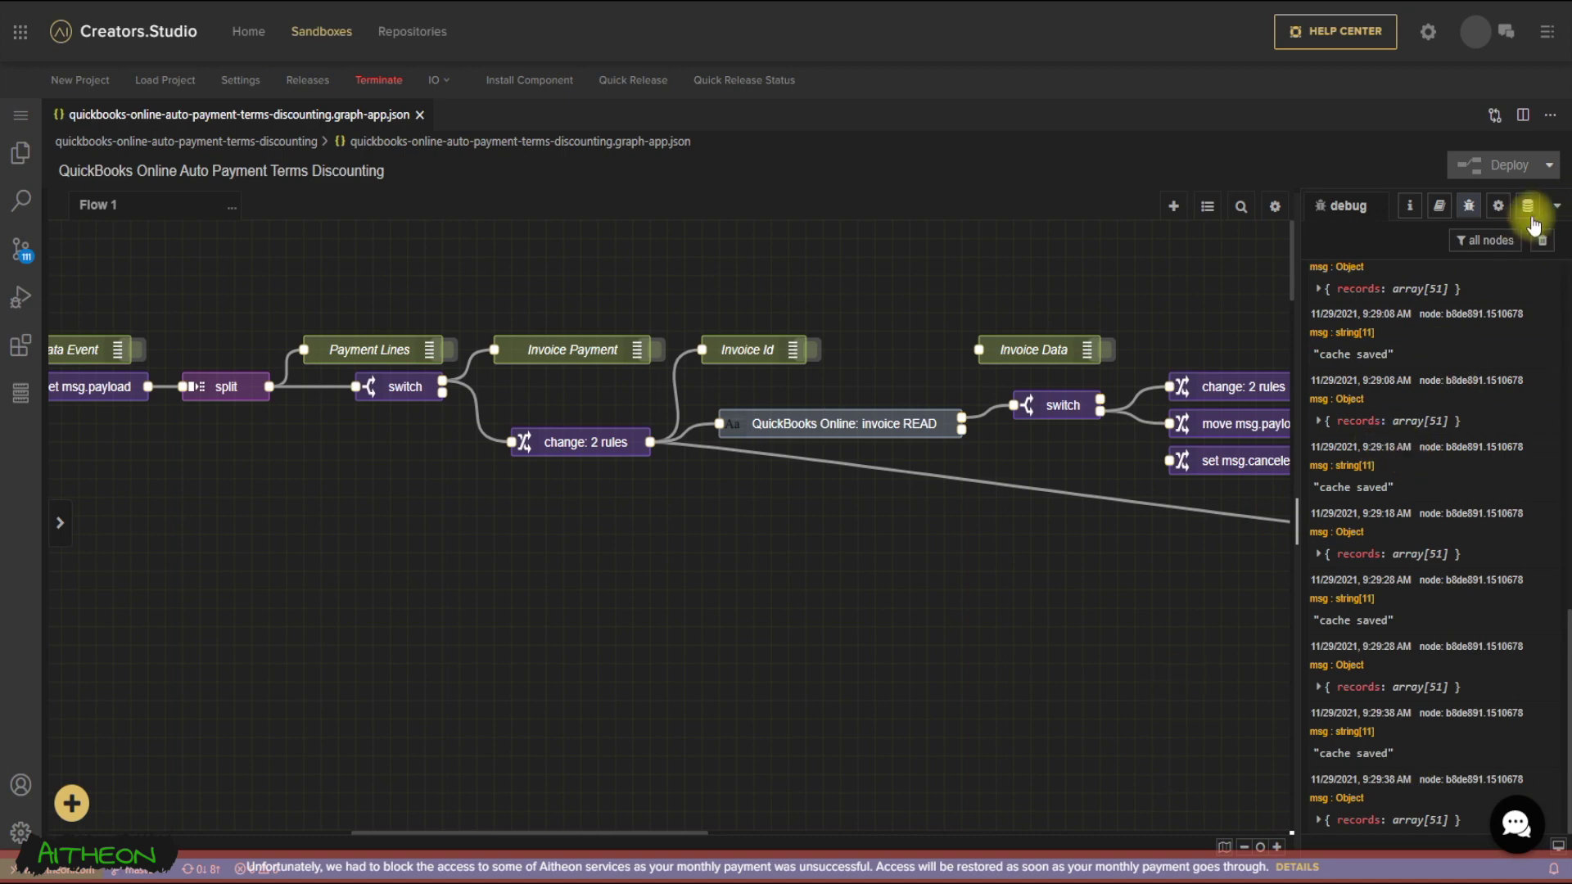
- Clear all earlier debug messages from the discounting flow's debug sidebar
{"action": "left_click", "coordinate": [1535, 244]}
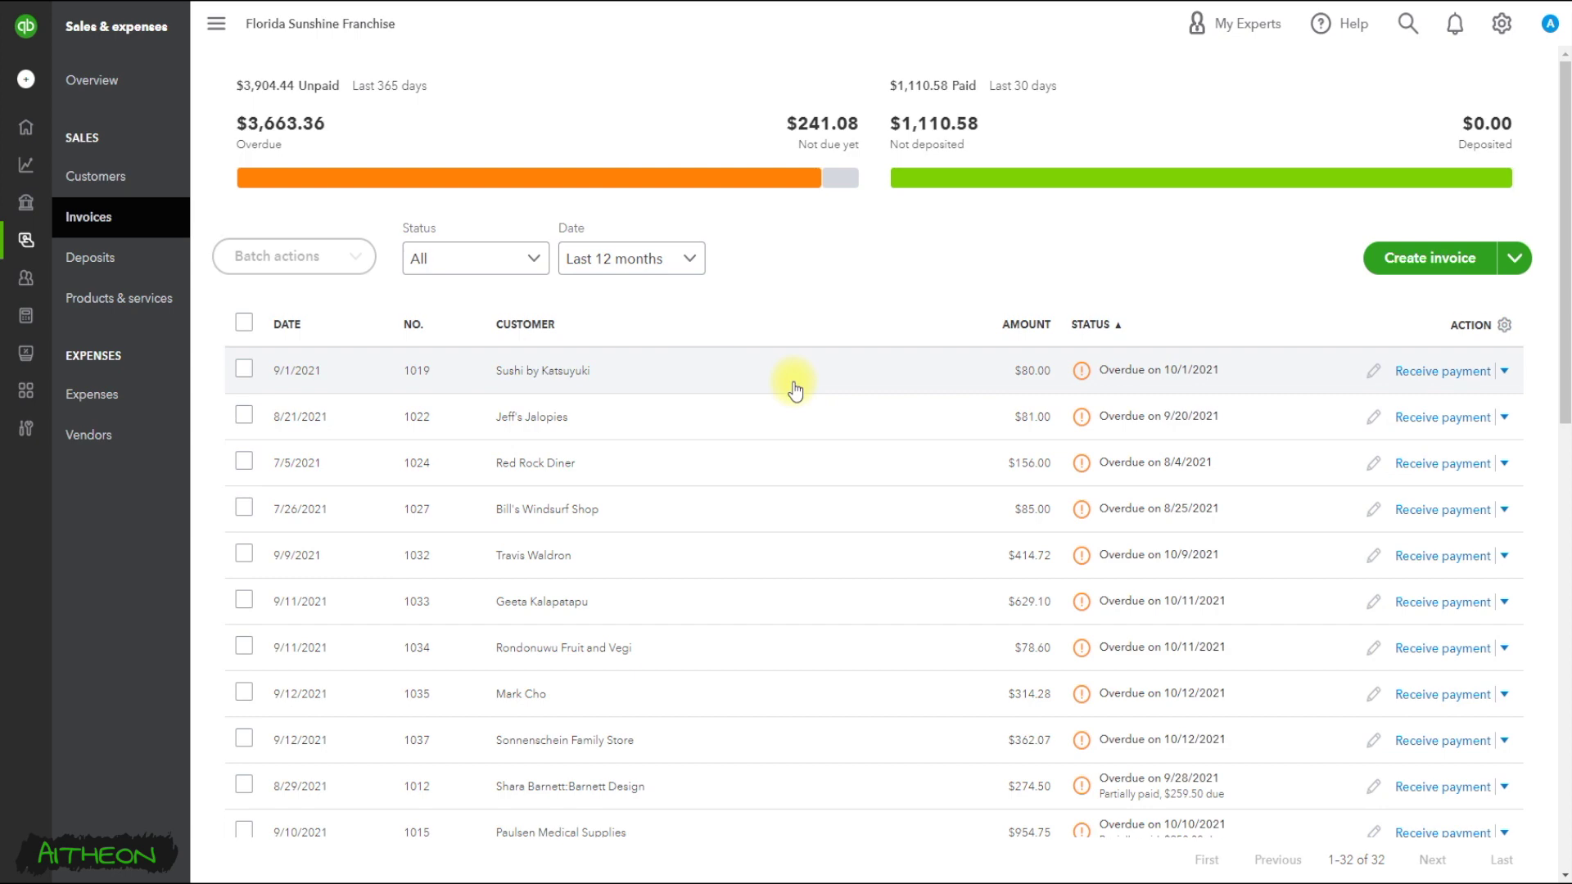
{"action": "scroll", "coordinate": [794, 389], "scroll_direction": "down", "scroll_amount": 1}
{"action": "scroll", "coordinate": [794, 389], "scroll_direction": "down", "scroll_amount": 1}
{"action": "scroll", "coordinate": [793, 390], "scroll_direction": "down", "scroll_amount": 2}
{"action": "scroll", "coordinate": [795, 389], "scroll_direction": "down", "scroll_amount": 1}
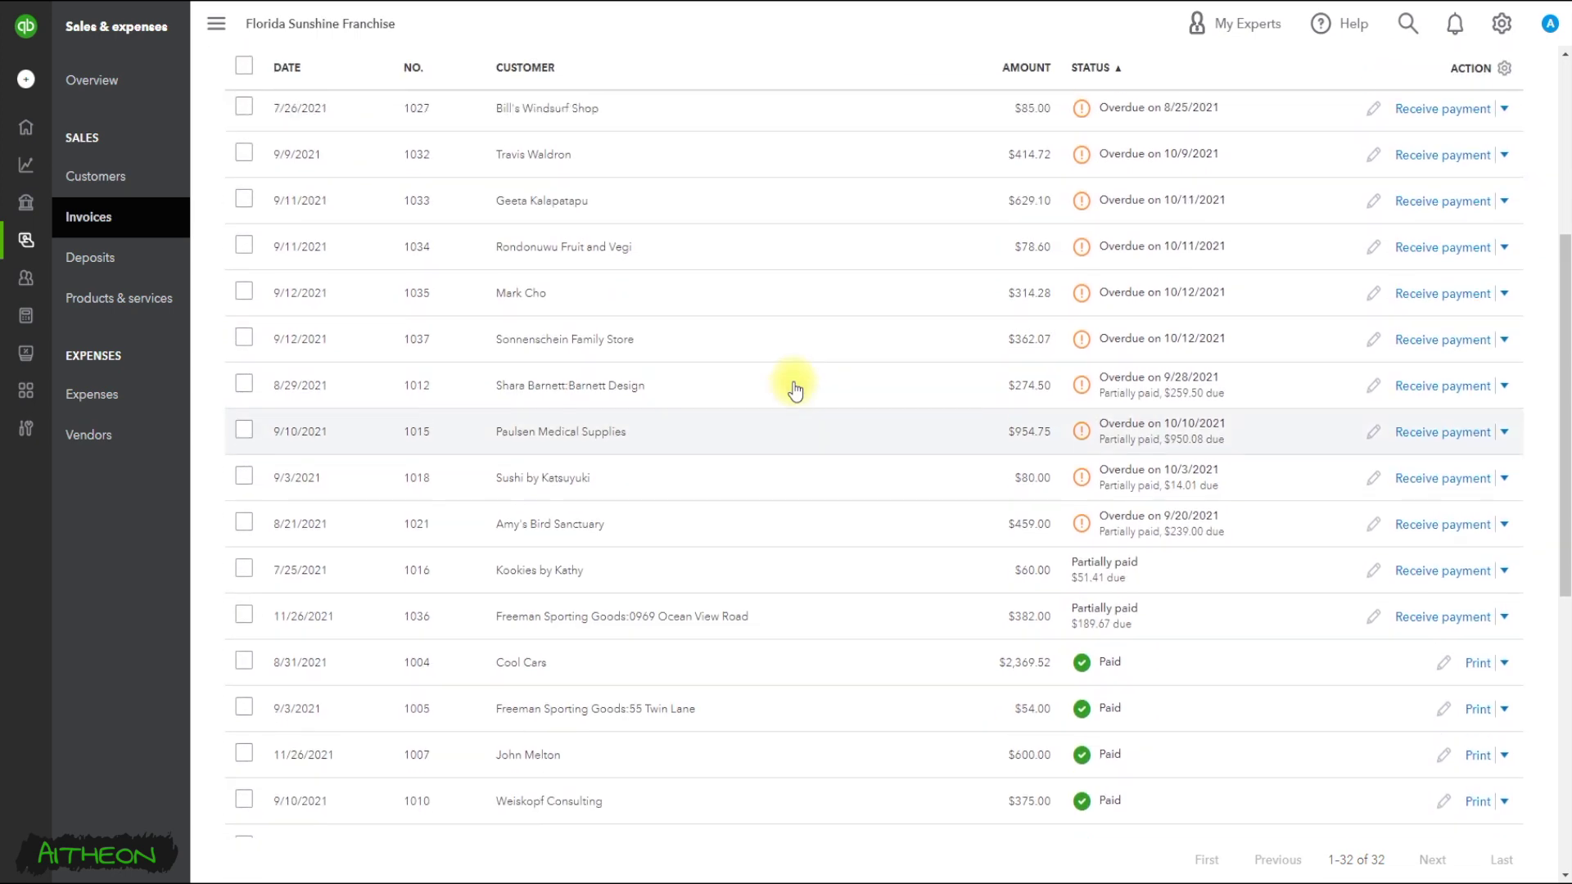
{"action": "scroll", "coordinate": [1117, 467], "scroll_direction": "down", "scroll_amount": 1}
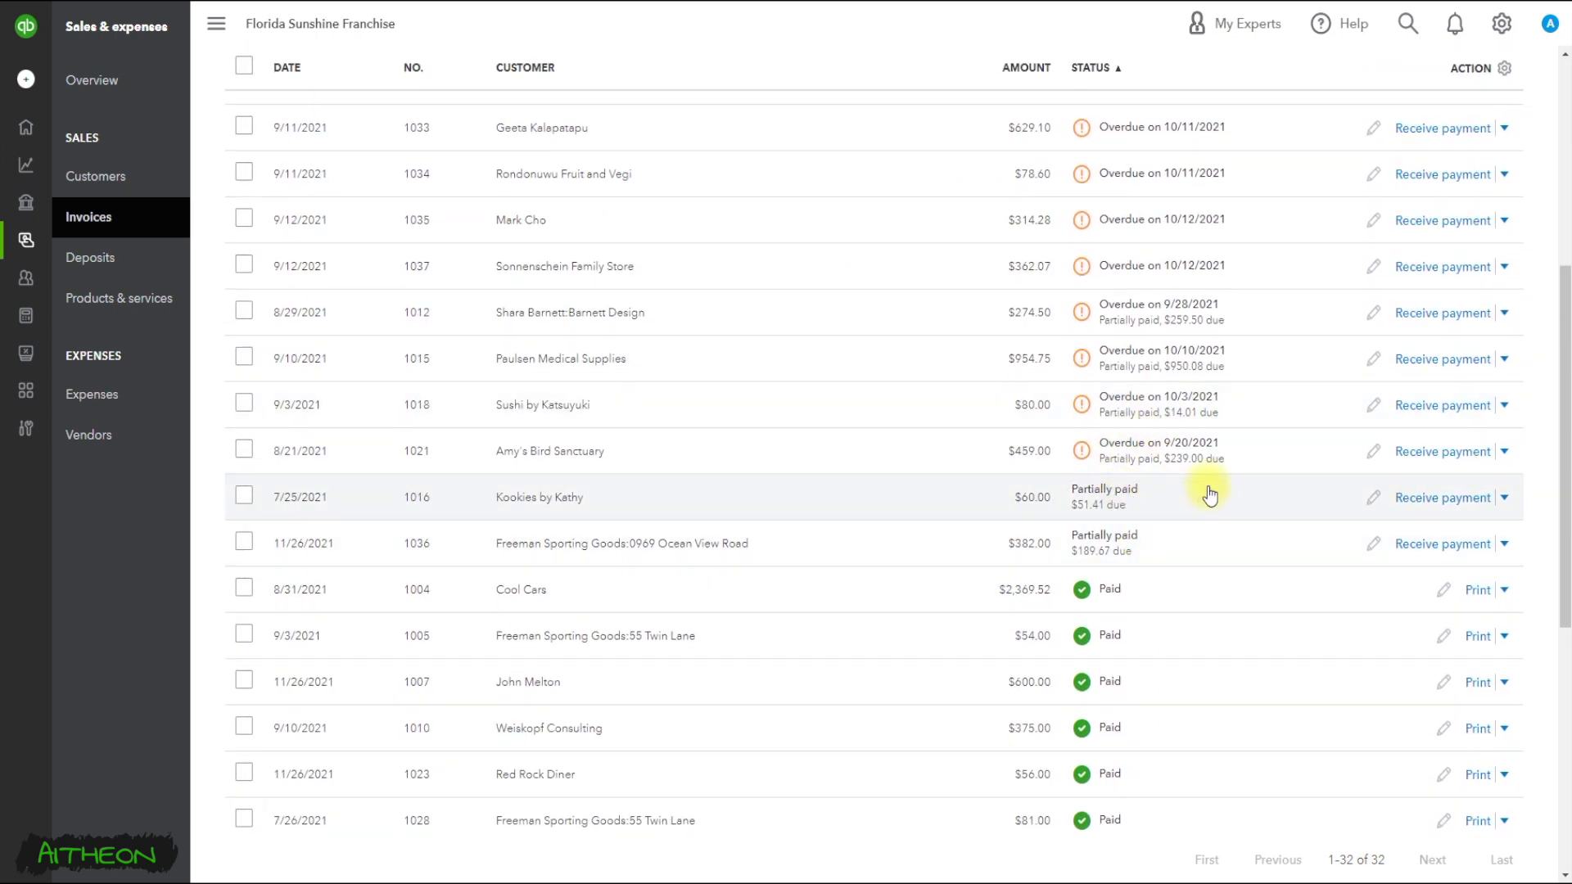
{"action": "scroll", "coordinate": [1206, 494], "scroll_direction": "down", "scroll_amount": 2}
{"action": "scroll", "coordinate": [1131, 553], "scroll_direction": "up", "scroll_amount": 5}
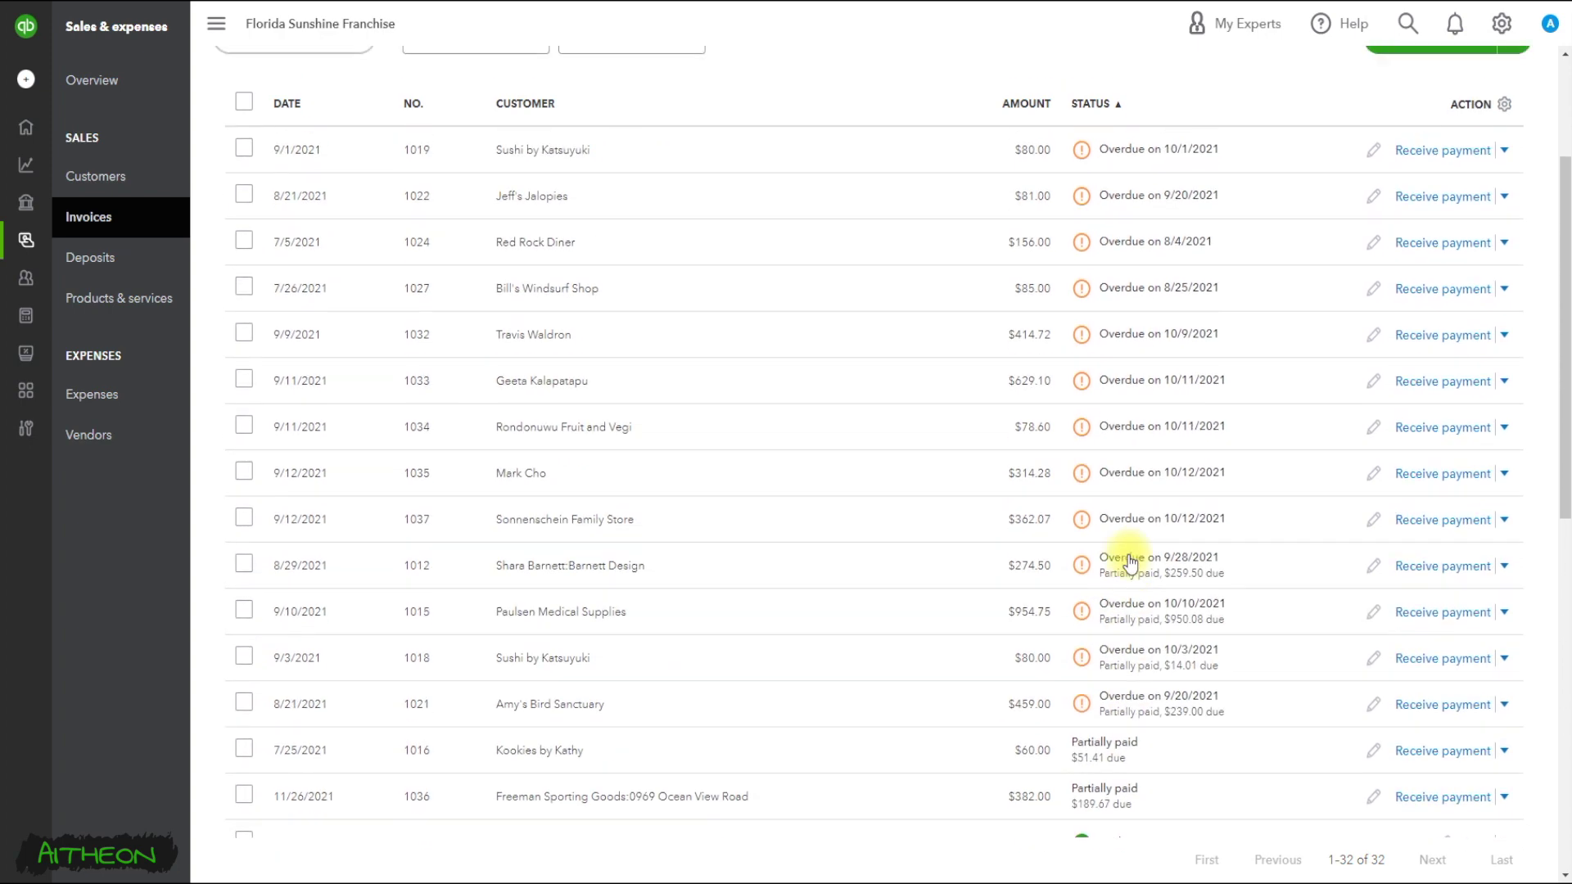
{"action": "scroll", "coordinate": [1127, 562], "scroll_direction": "up", "scroll_amount": 3}
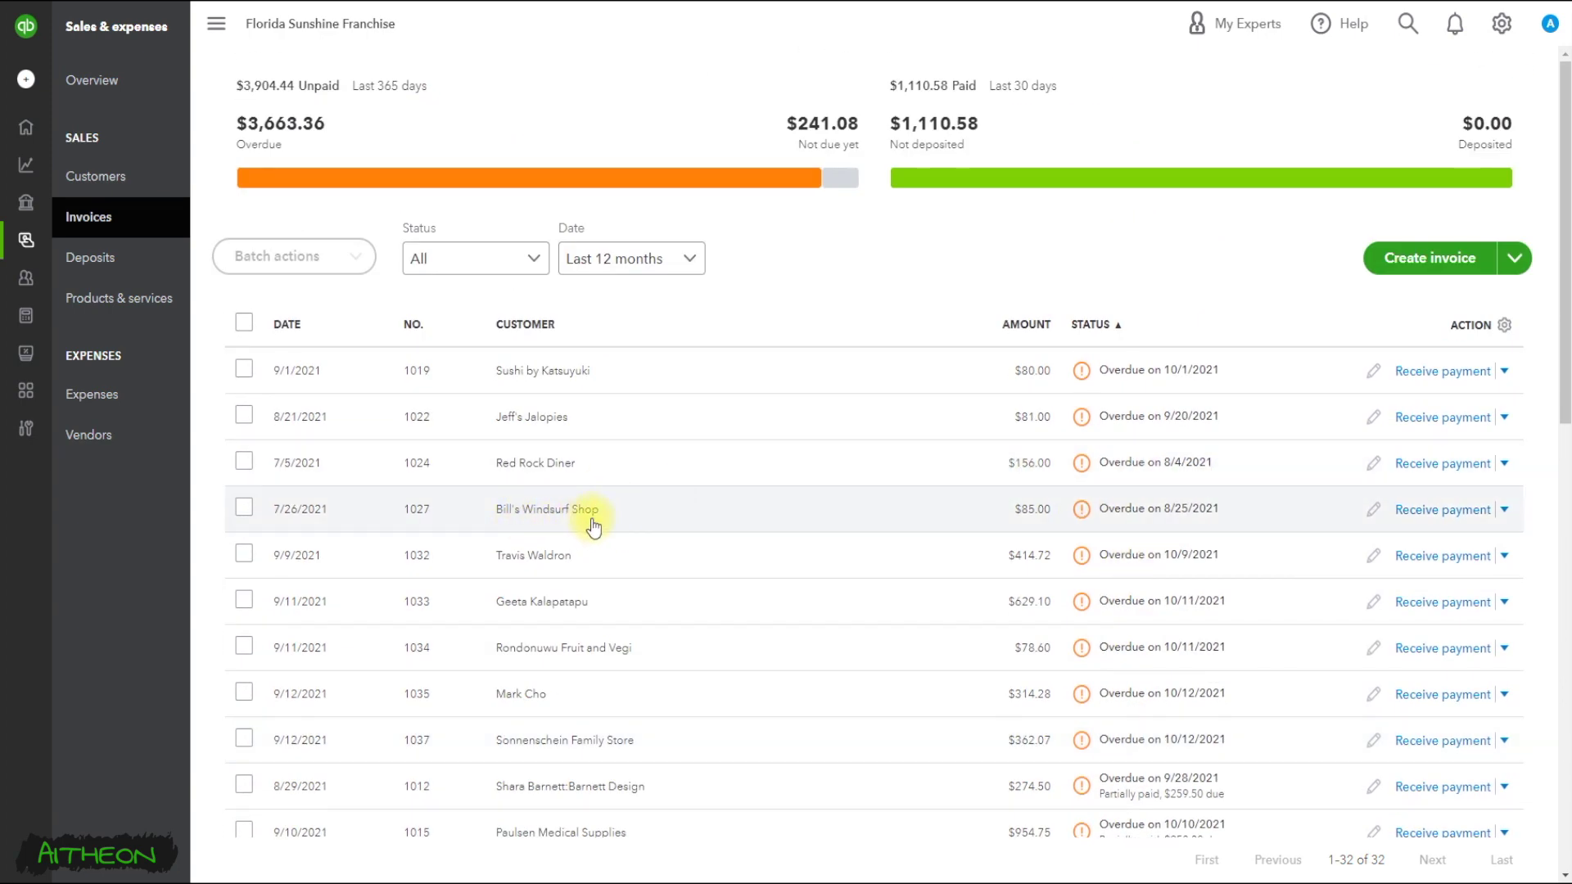
- Edit invoice 1027 and give it the 20%/10/Net30 payment terms
{"action": "left_click", "coordinate": [1371, 511]}
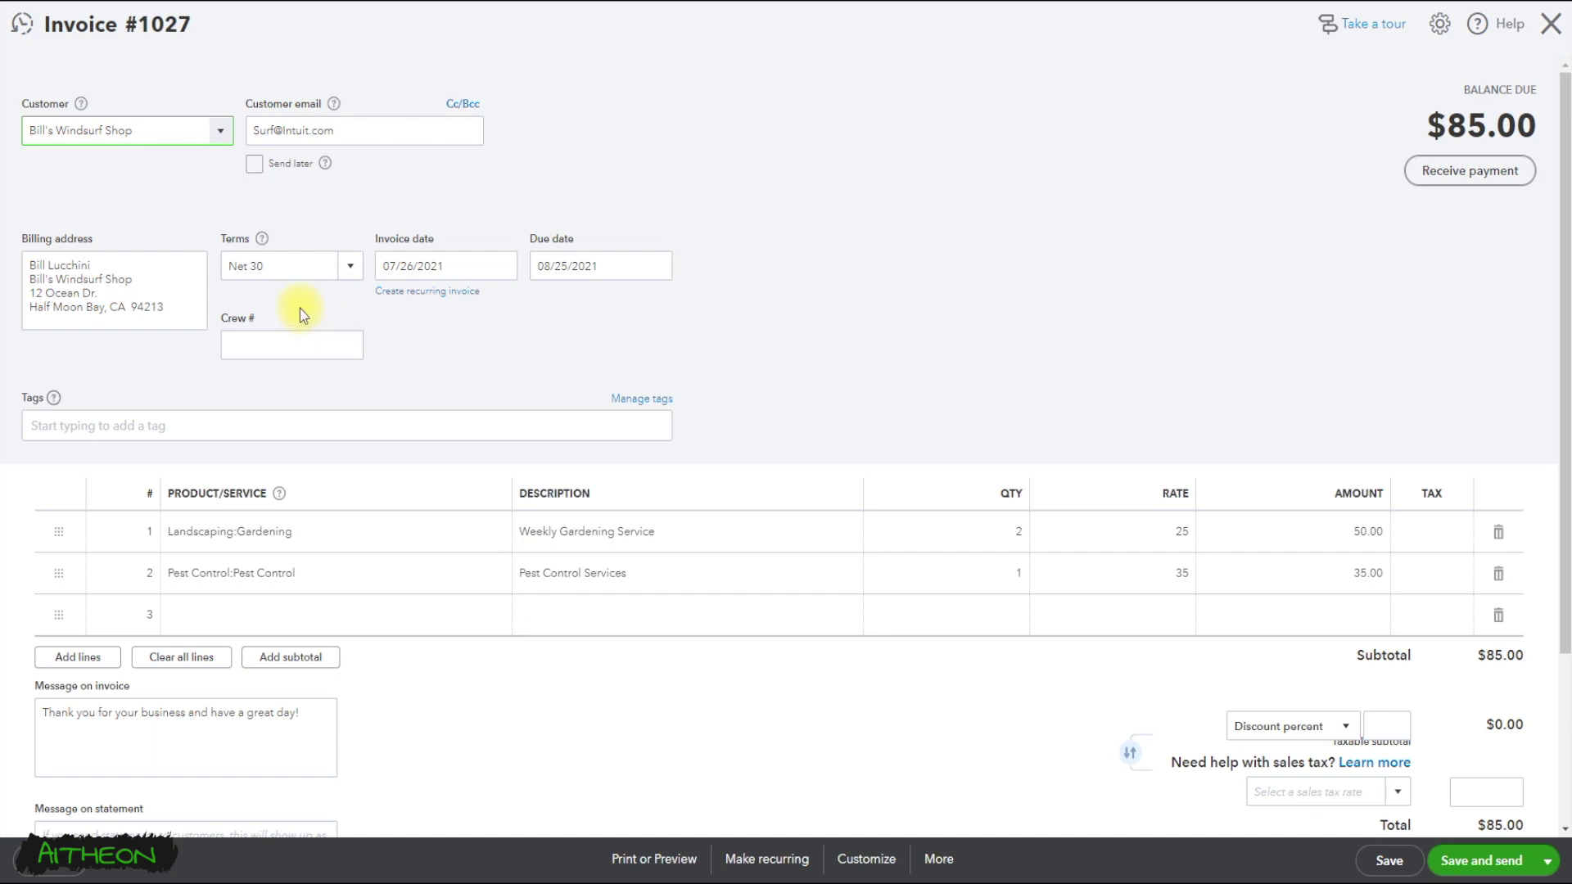
{"action": "left_click", "coordinate": [349, 268]}
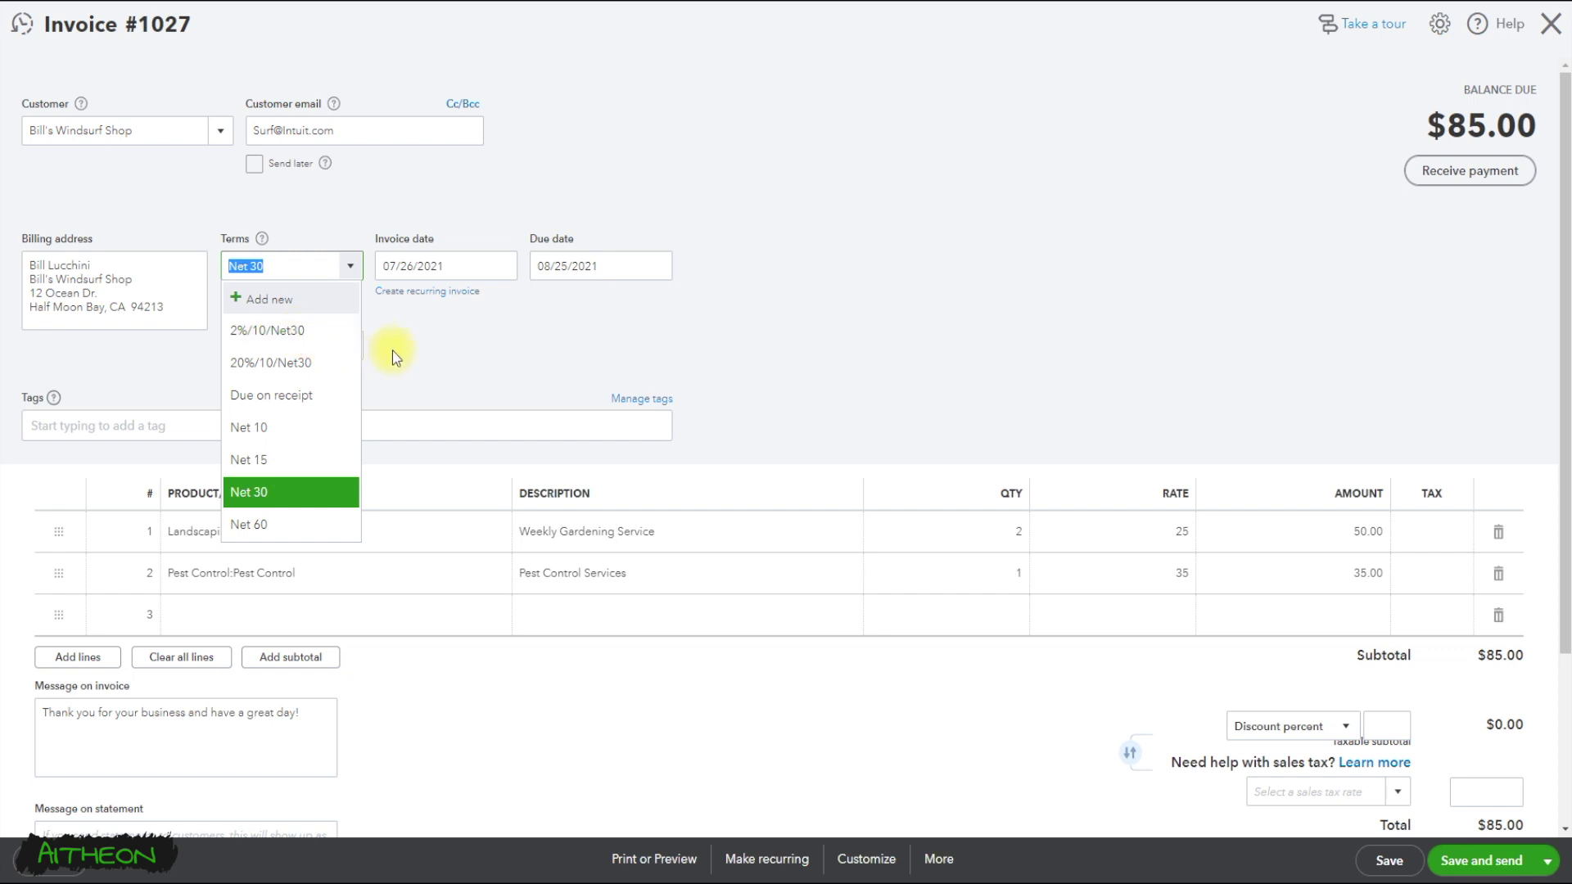
{"action": "left_click", "coordinate": [291, 369]}
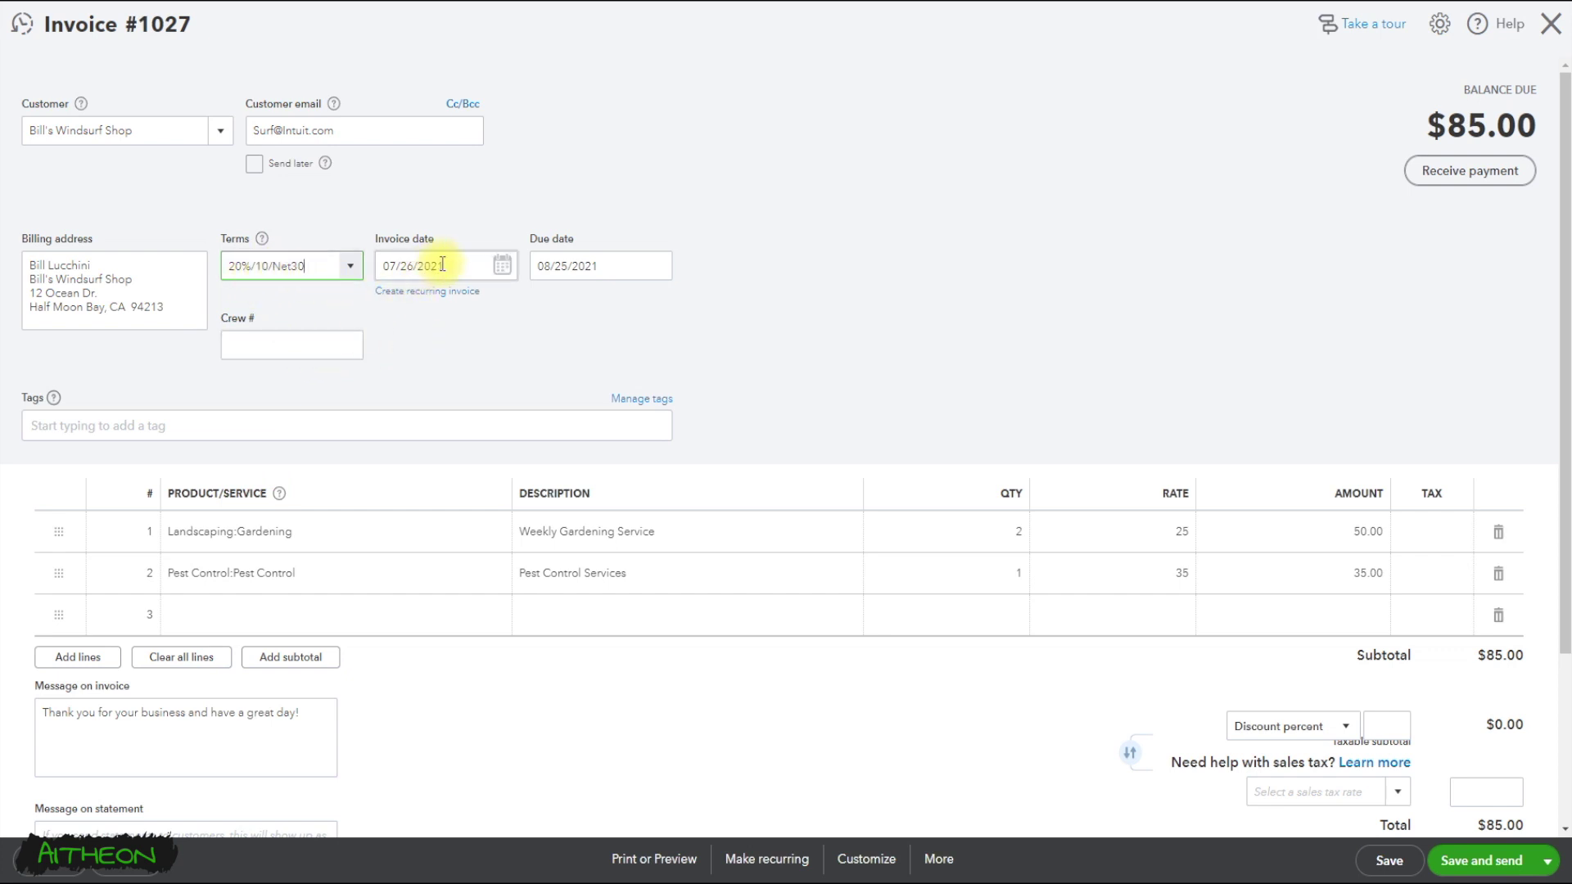
- Set the invoice date to November 26, 2021 and save invoice 1027
{"action": "left_click", "coordinate": [506, 272]}
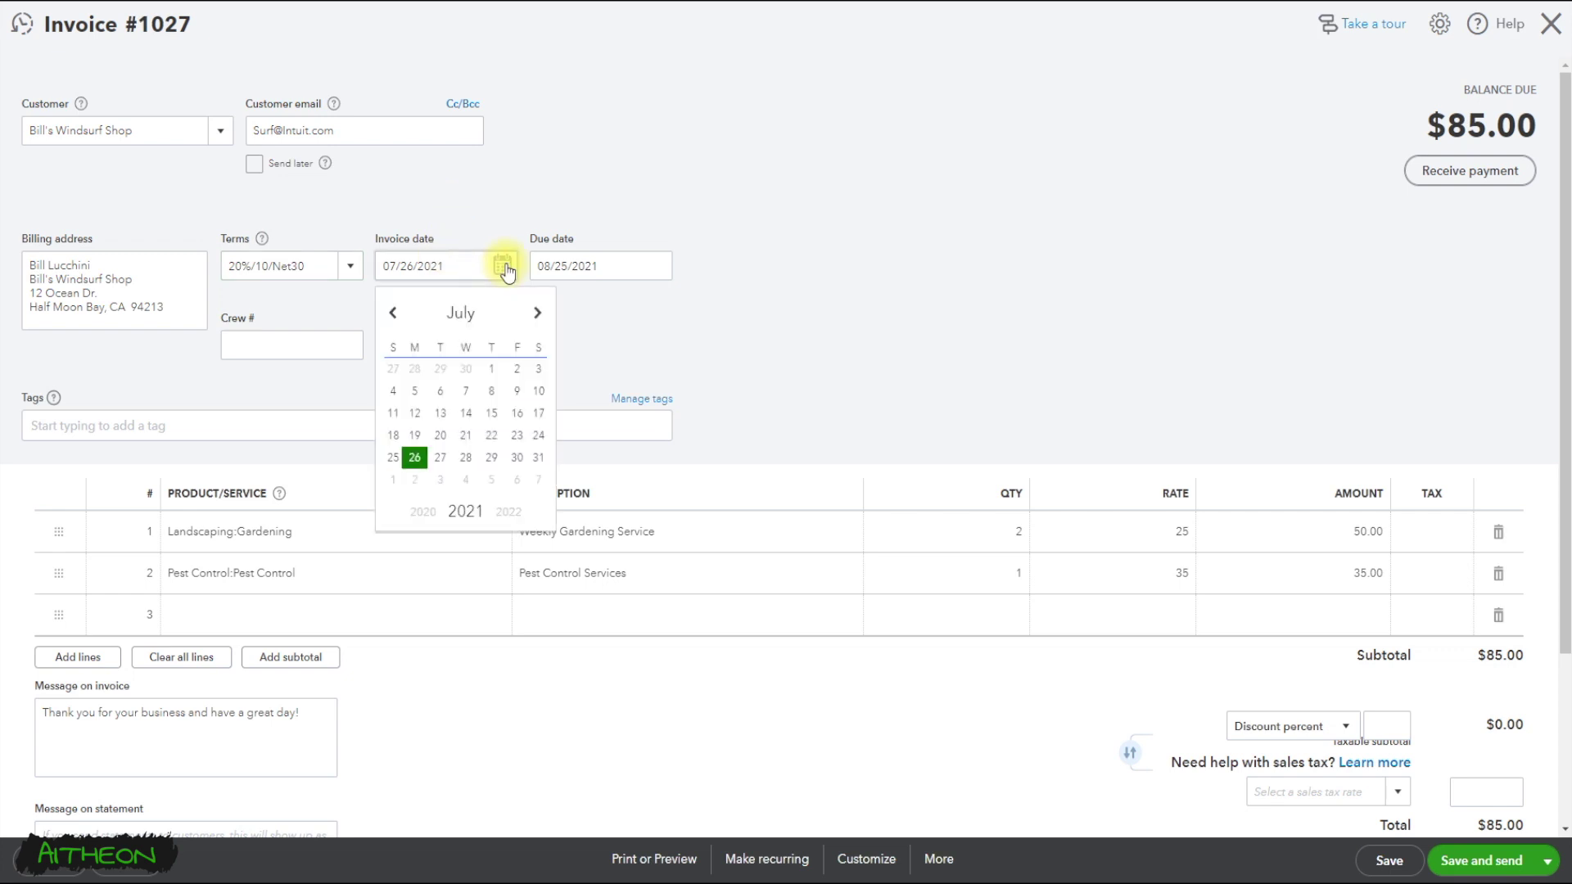
{"action": "left_click", "coordinate": [538, 318]}
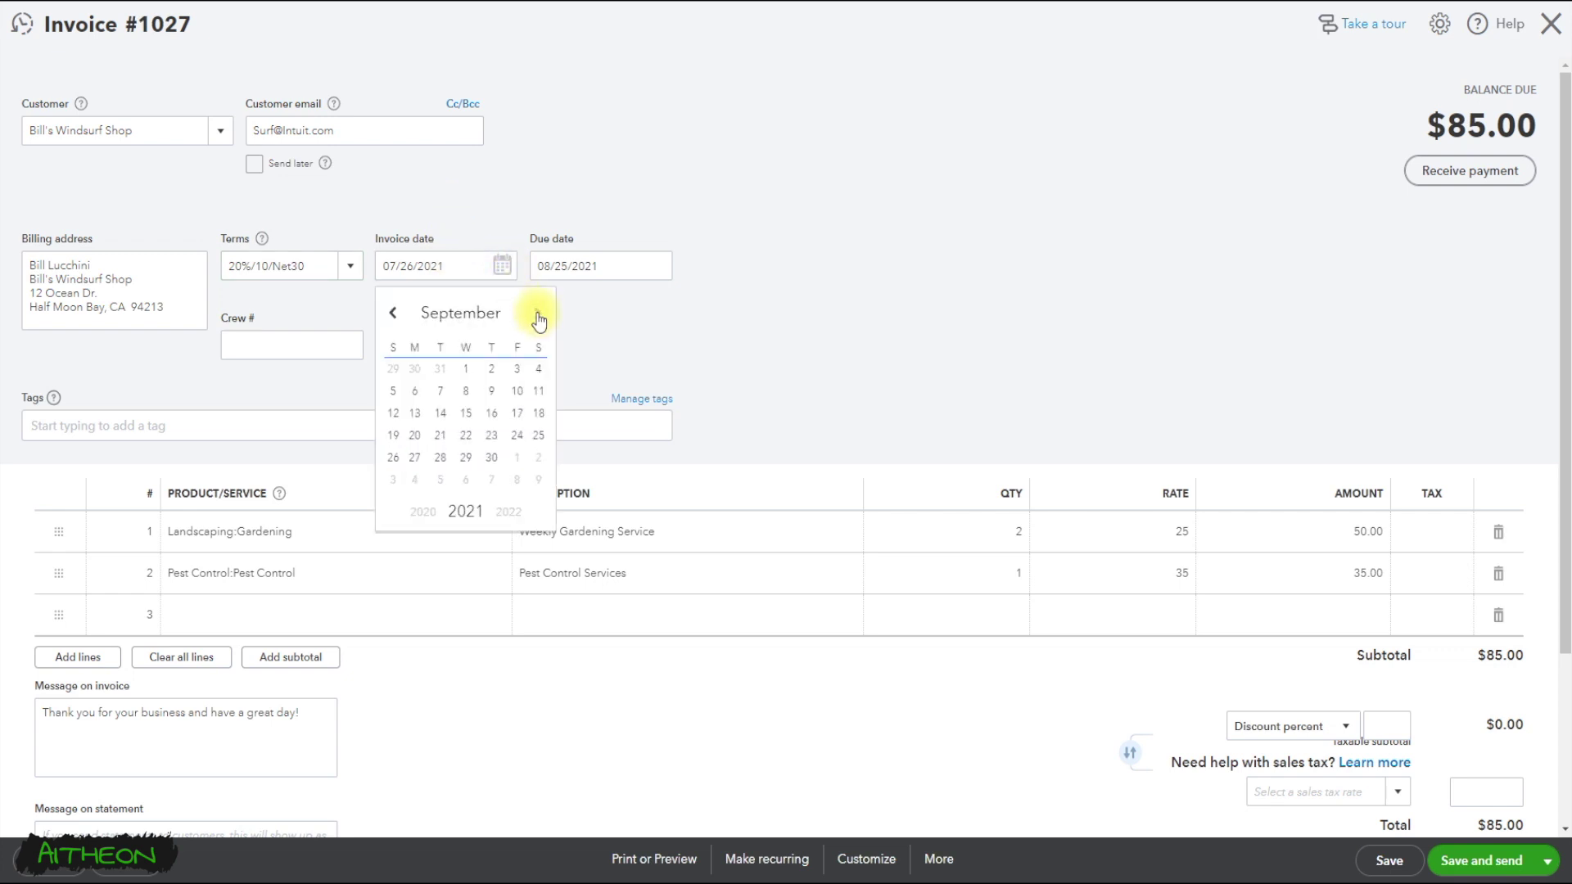
{"action": "left_click", "coordinate": [538, 317]}
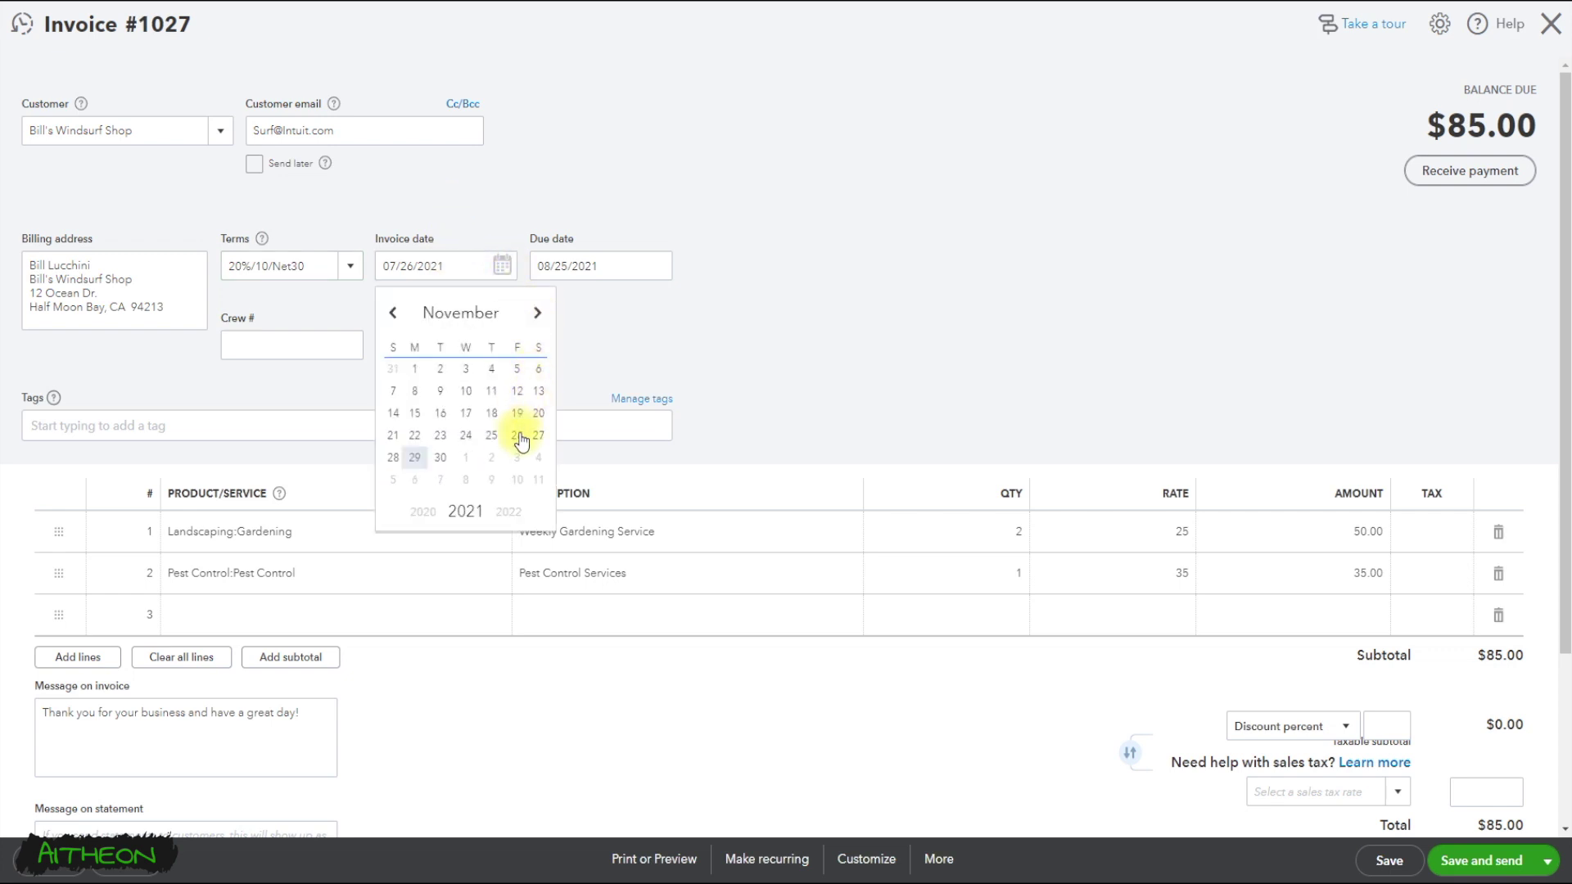
{"action": "left_click", "coordinate": [516, 436]}
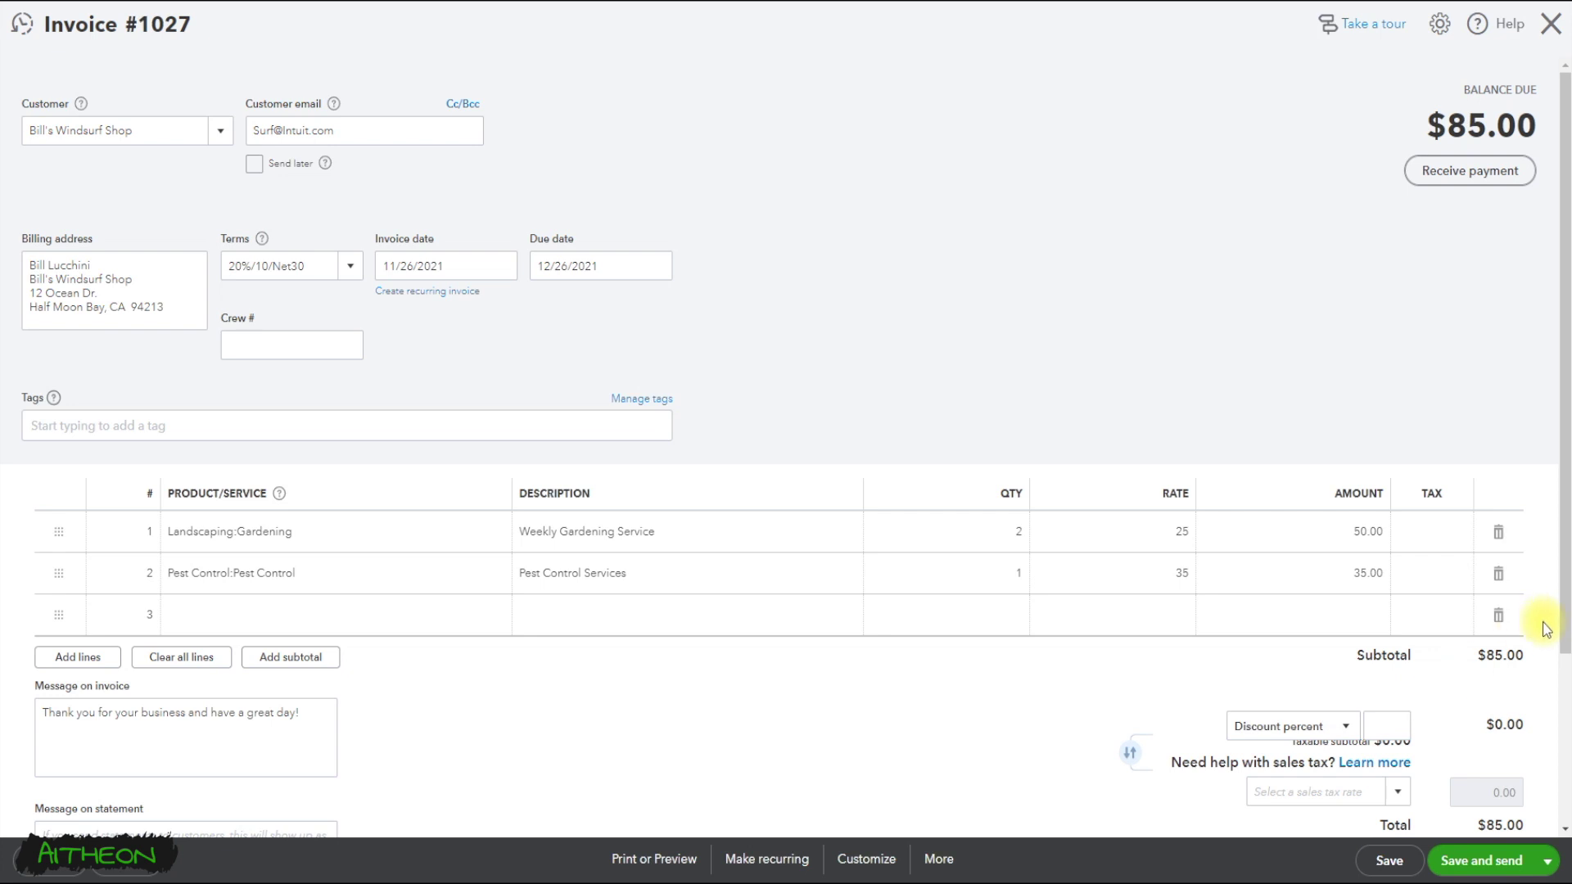
{"action": "scroll", "coordinate": [1509, 698], "scroll_direction": "down", "scroll_amount": 1}
{"action": "scroll", "coordinate": [1502, 798], "scroll_direction": "down", "scroll_amount": 3}
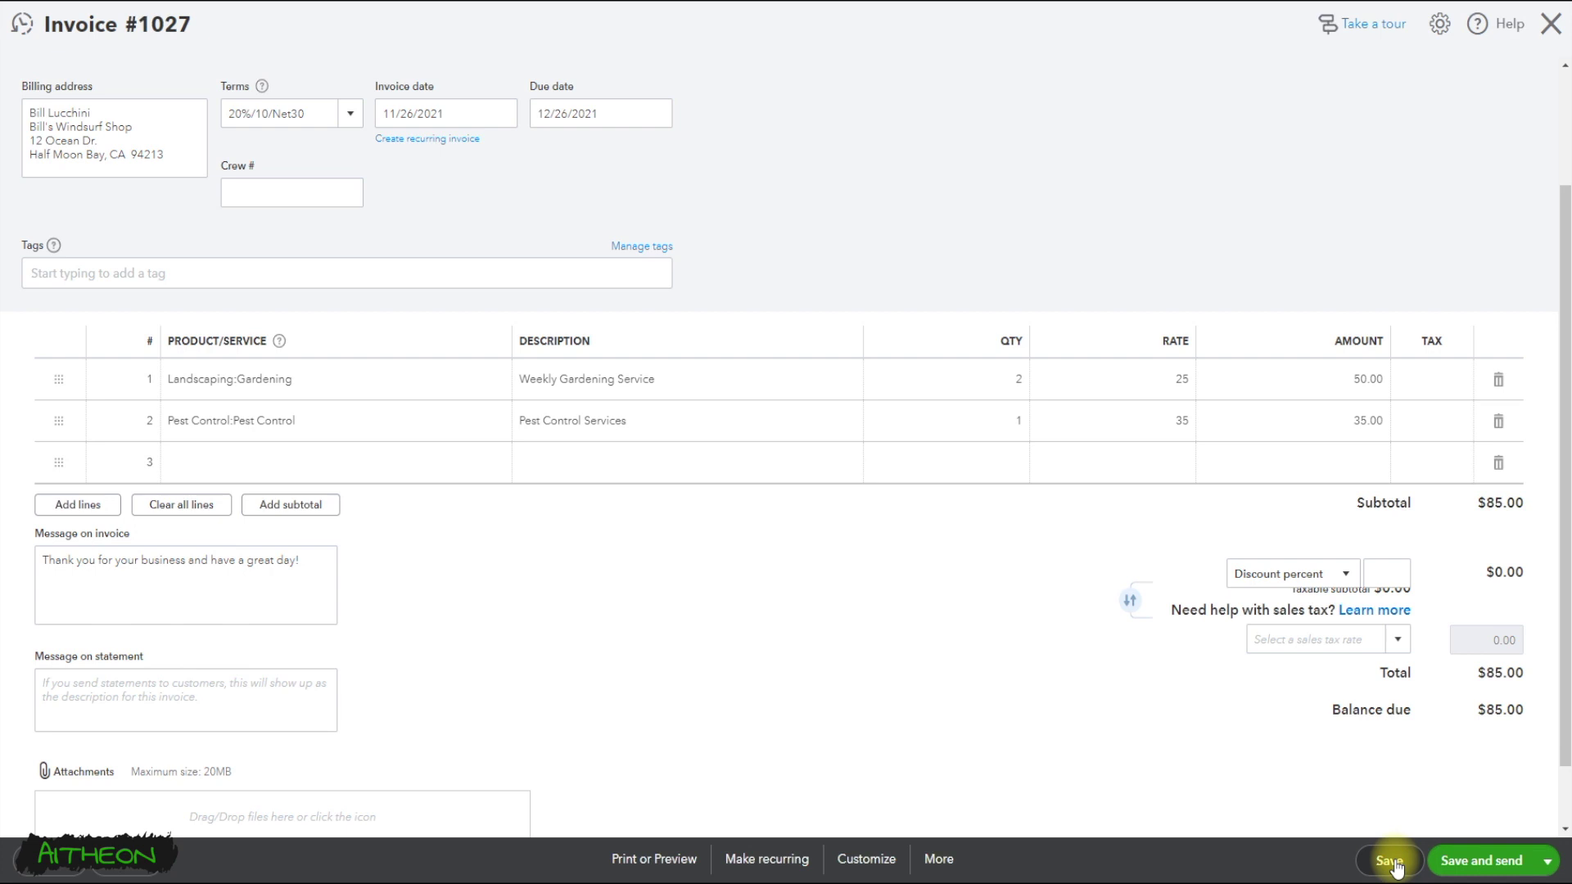
{"action": "left_click", "coordinate": [1392, 866]}
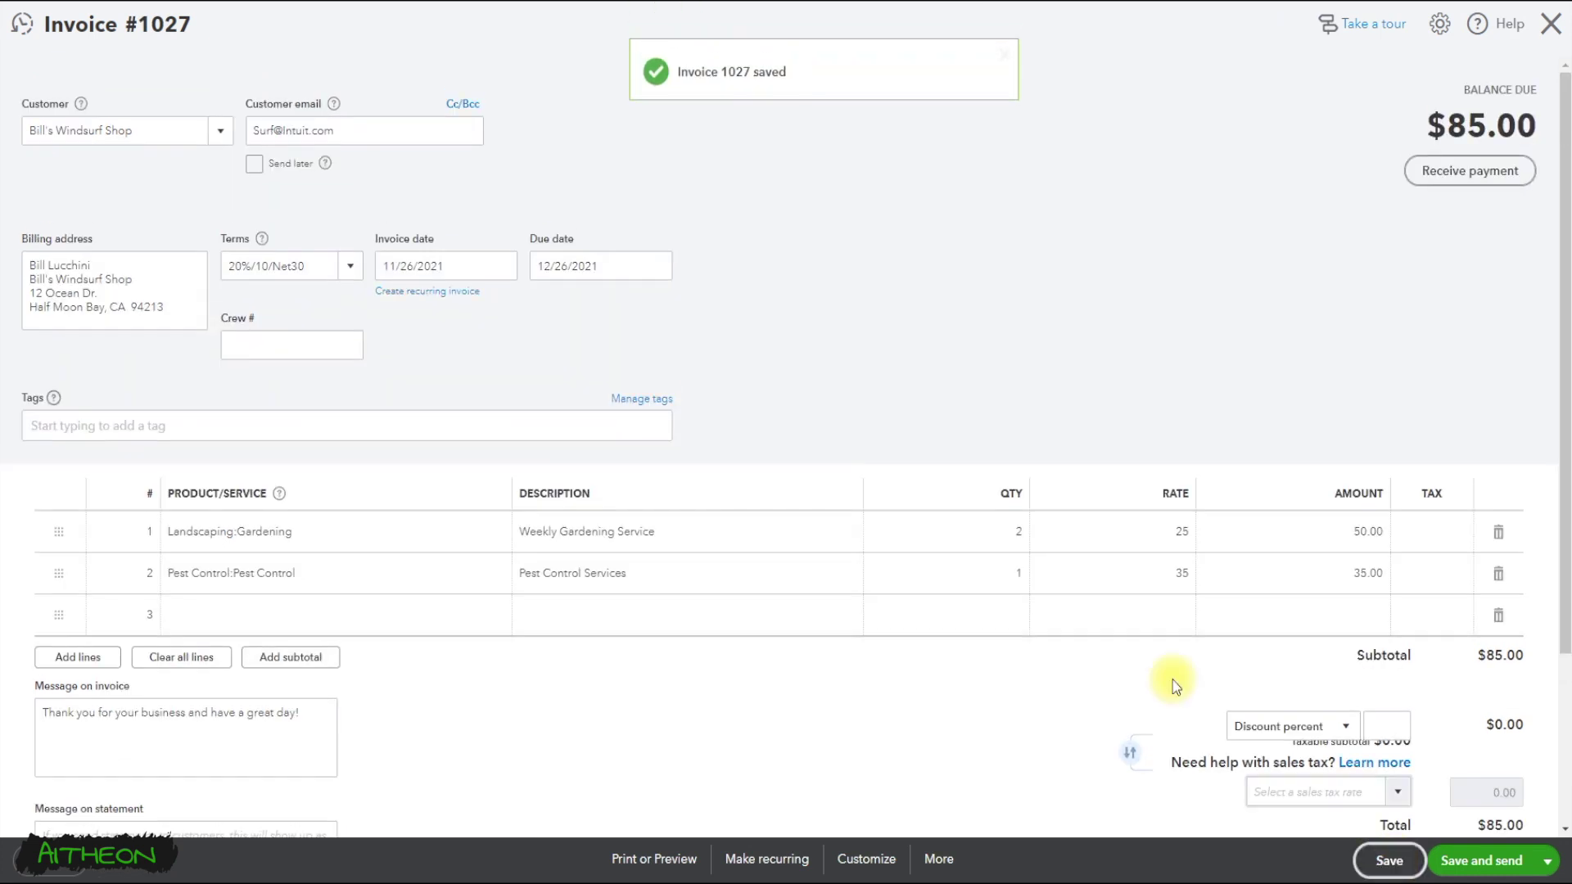
- Record a $68.00 payment received against invoice 1027 and save it with Save and new
{"action": "left_click", "coordinate": [1551, 29]}
{"action": "scroll", "coordinate": [799, 430], "scroll_direction": "down", "scroll_amount": 1}
{"action": "scroll", "coordinate": [799, 425], "scroll_direction": "down", "scroll_amount": 4}
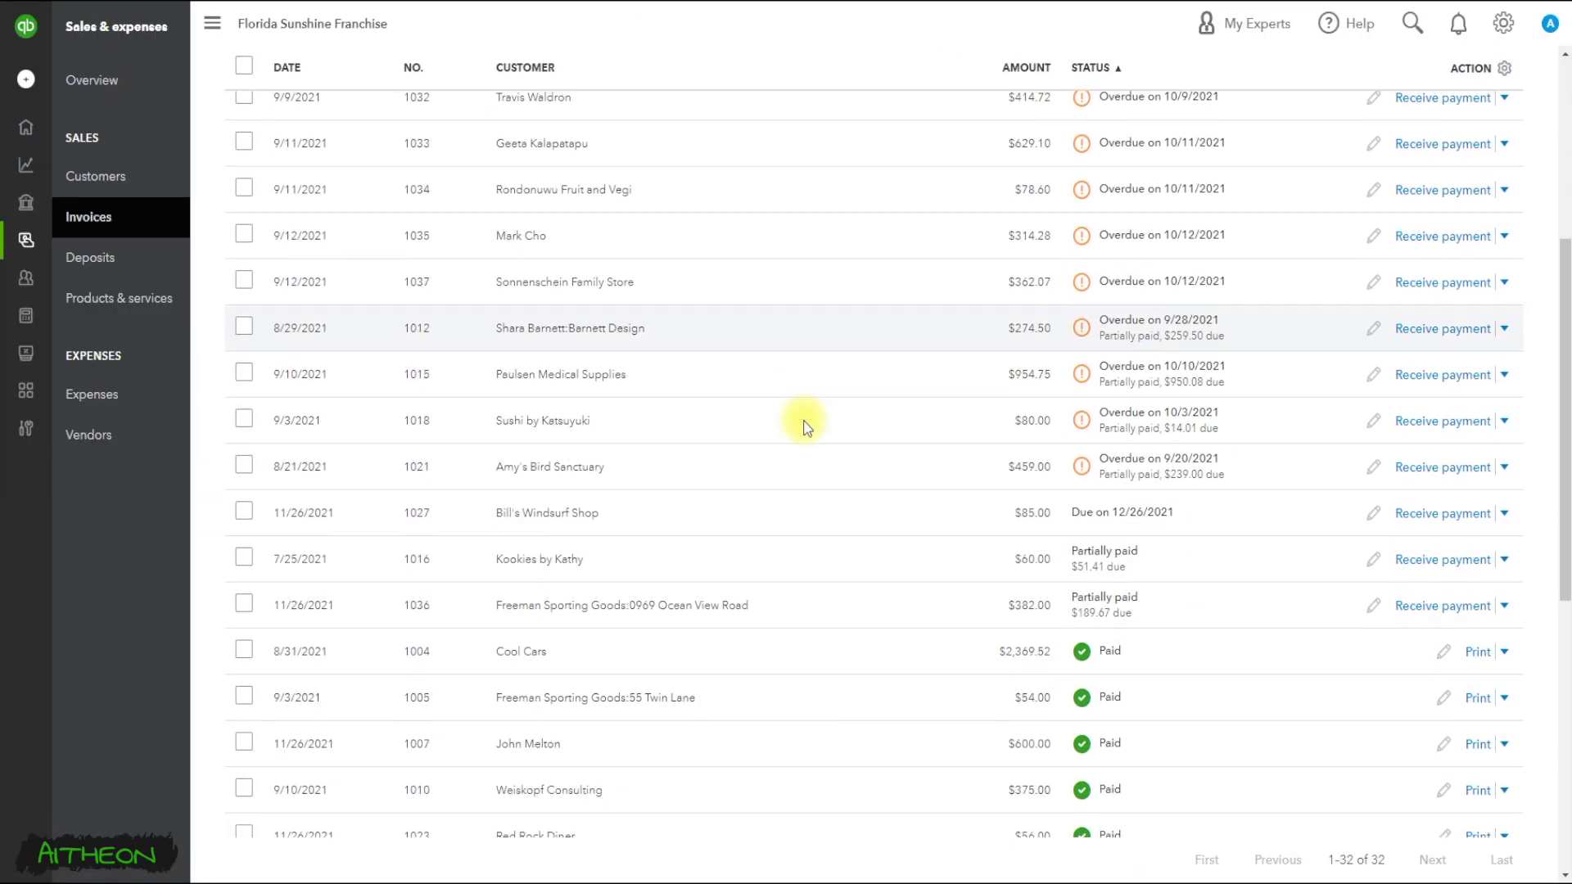
{"action": "scroll", "coordinate": [804, 430], "scroll_direction": "down", "scroll_amount": 1}
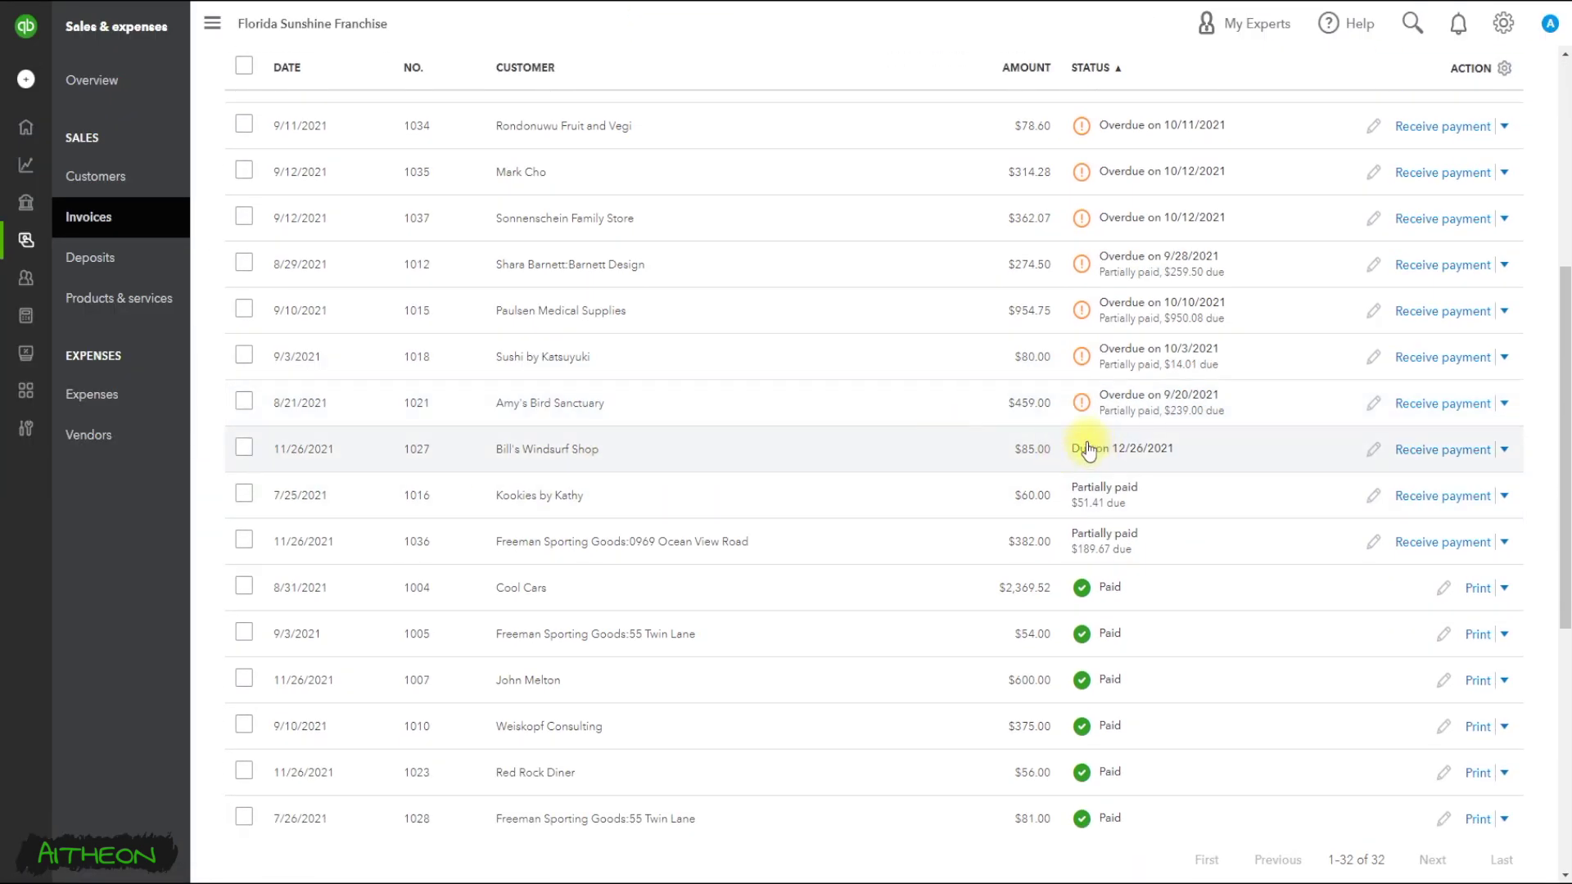
{"action": "left_click", "coordinate": [1437, 450]}
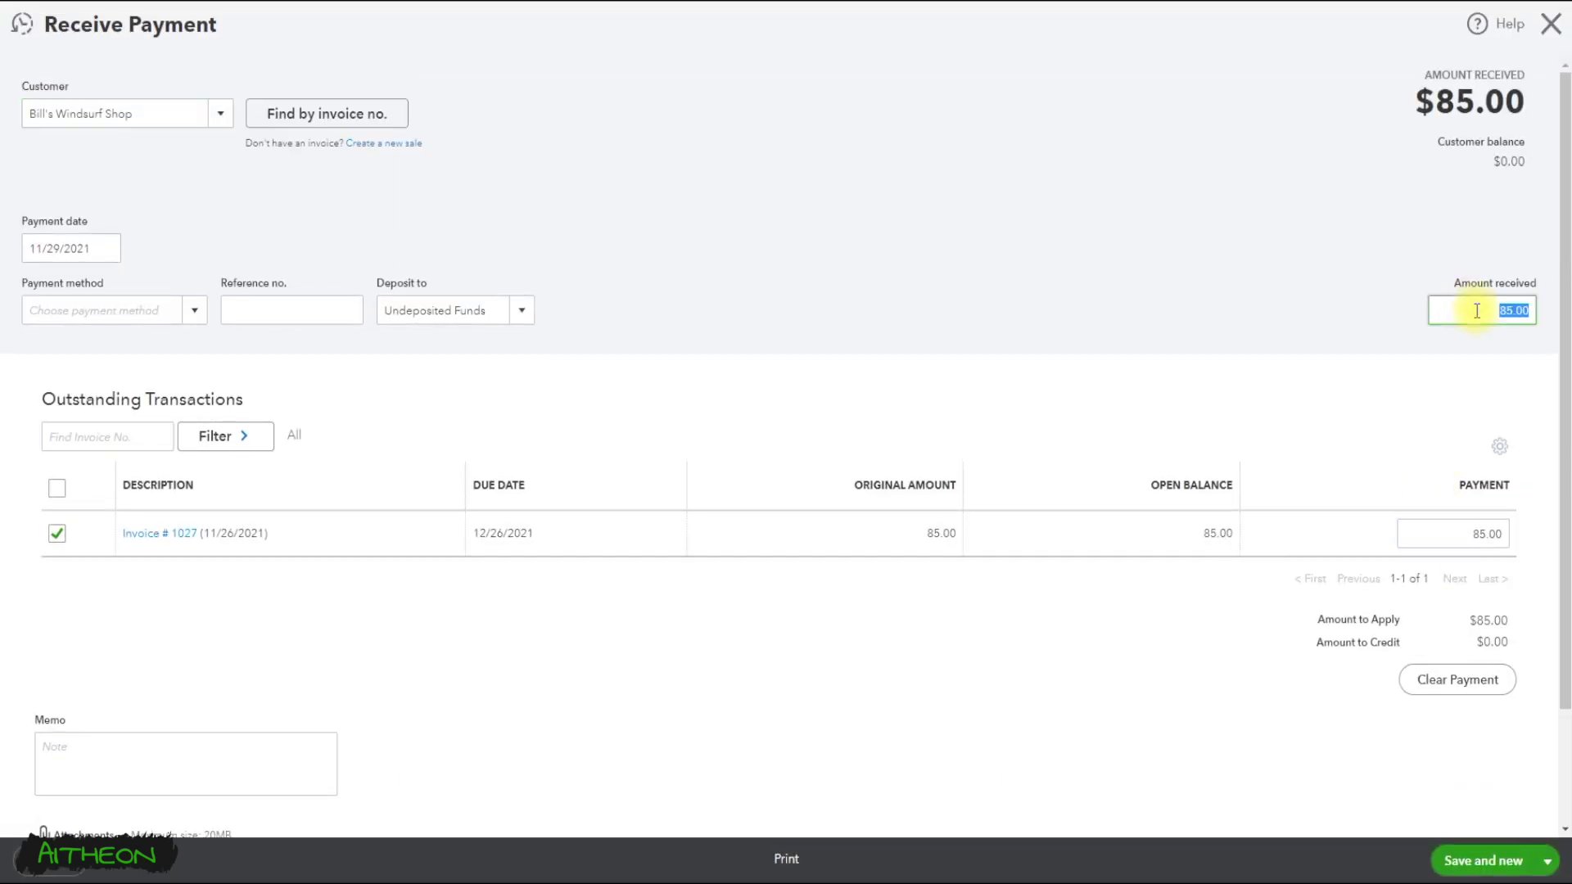
{"action": "type", "text": "68"}
{"action": "left_click", "coordinate": [1362, 304]}
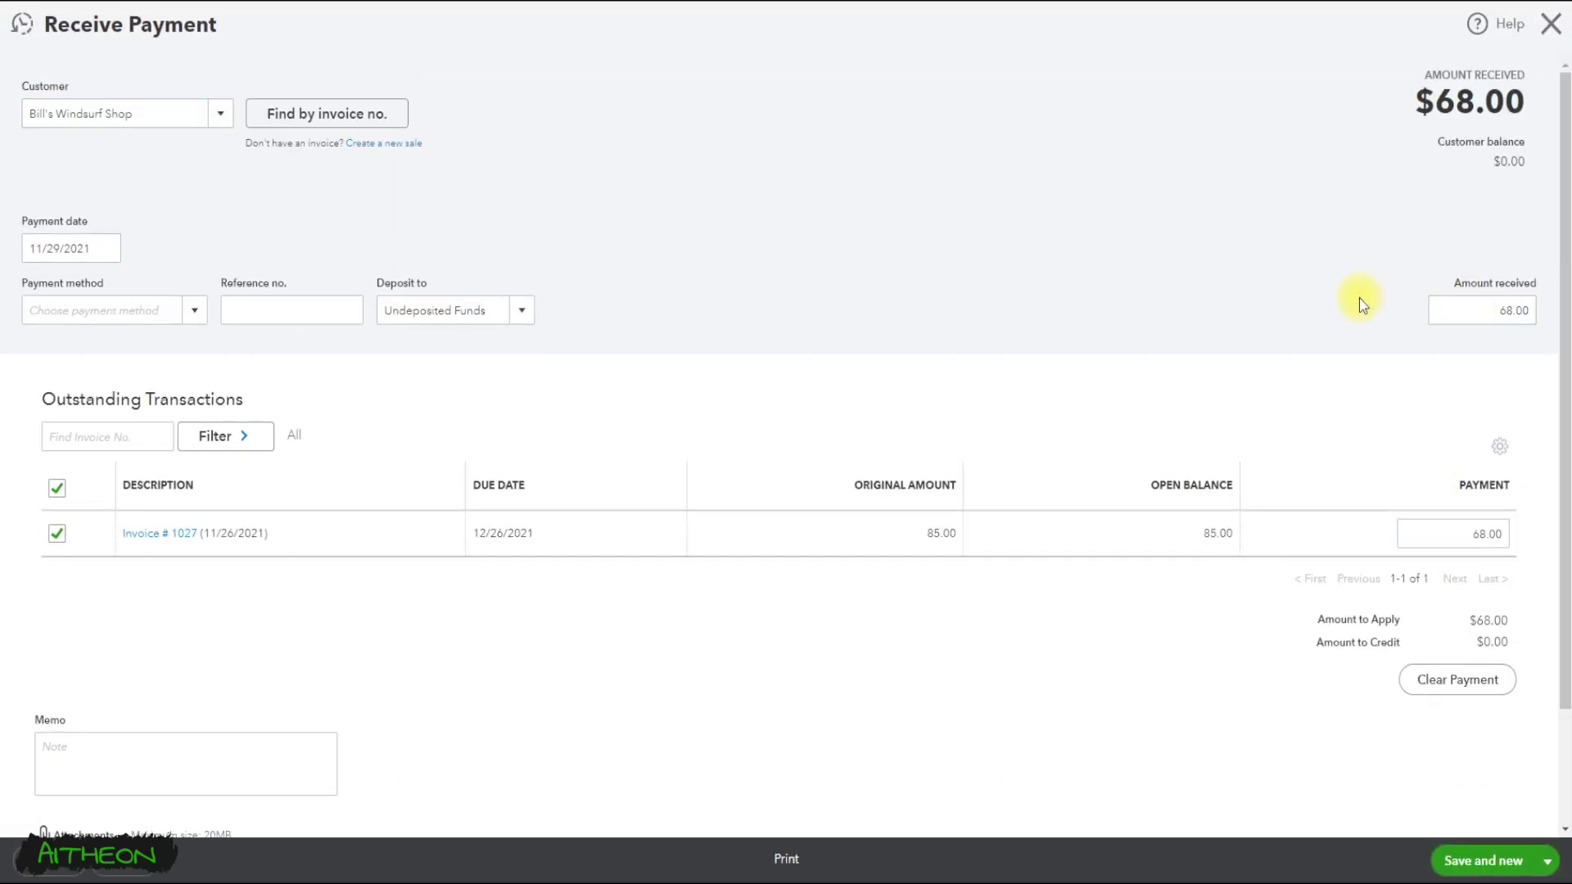
{"action": "left_click", "coordinate": [1474, 860]}
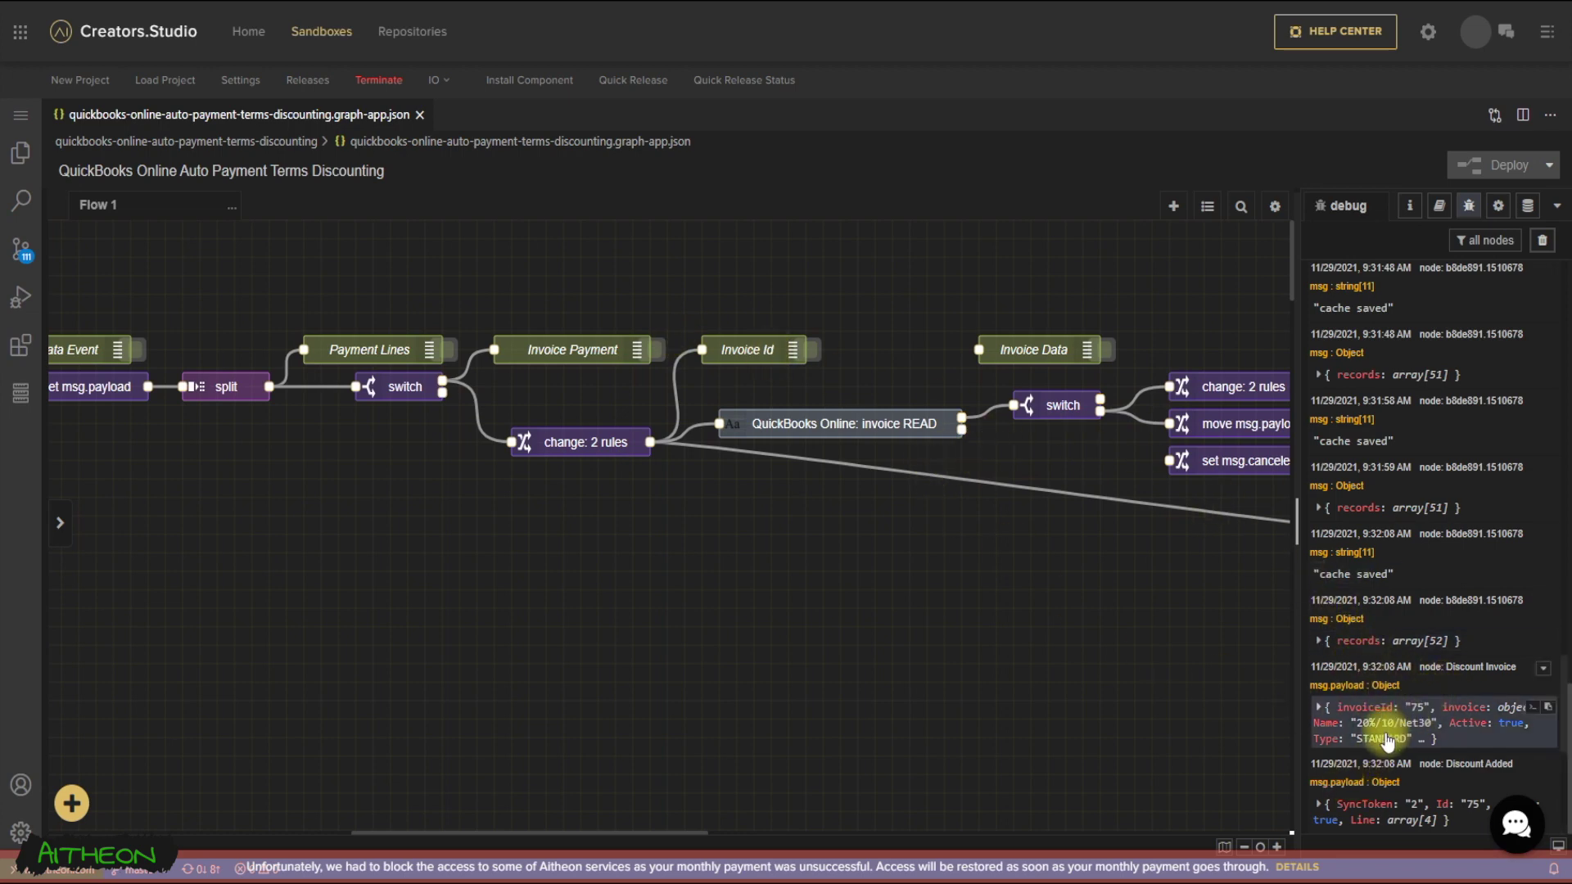
{"action": "left_click", "coordinate": [1324, 707]}
{"action": "scroll", "coordinate": [1425, 766], "scroll_direction": "down", "scroll_amount": 2}
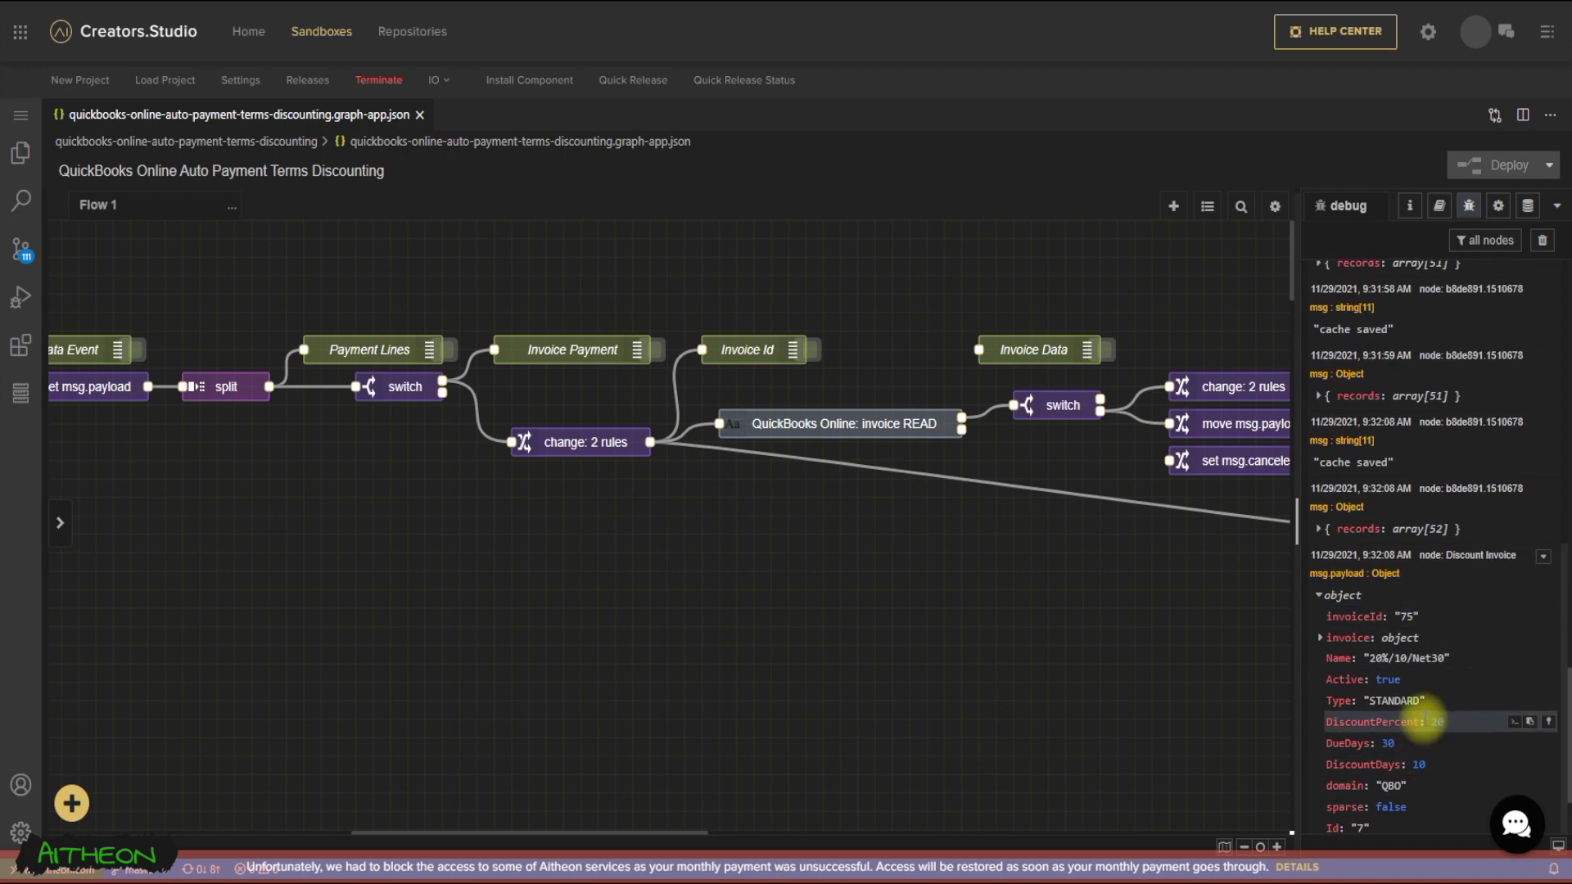
{"action": "scroll", "coordinate": [1435, 786], "scroll_direction": "down", "scroll_amount": 1}
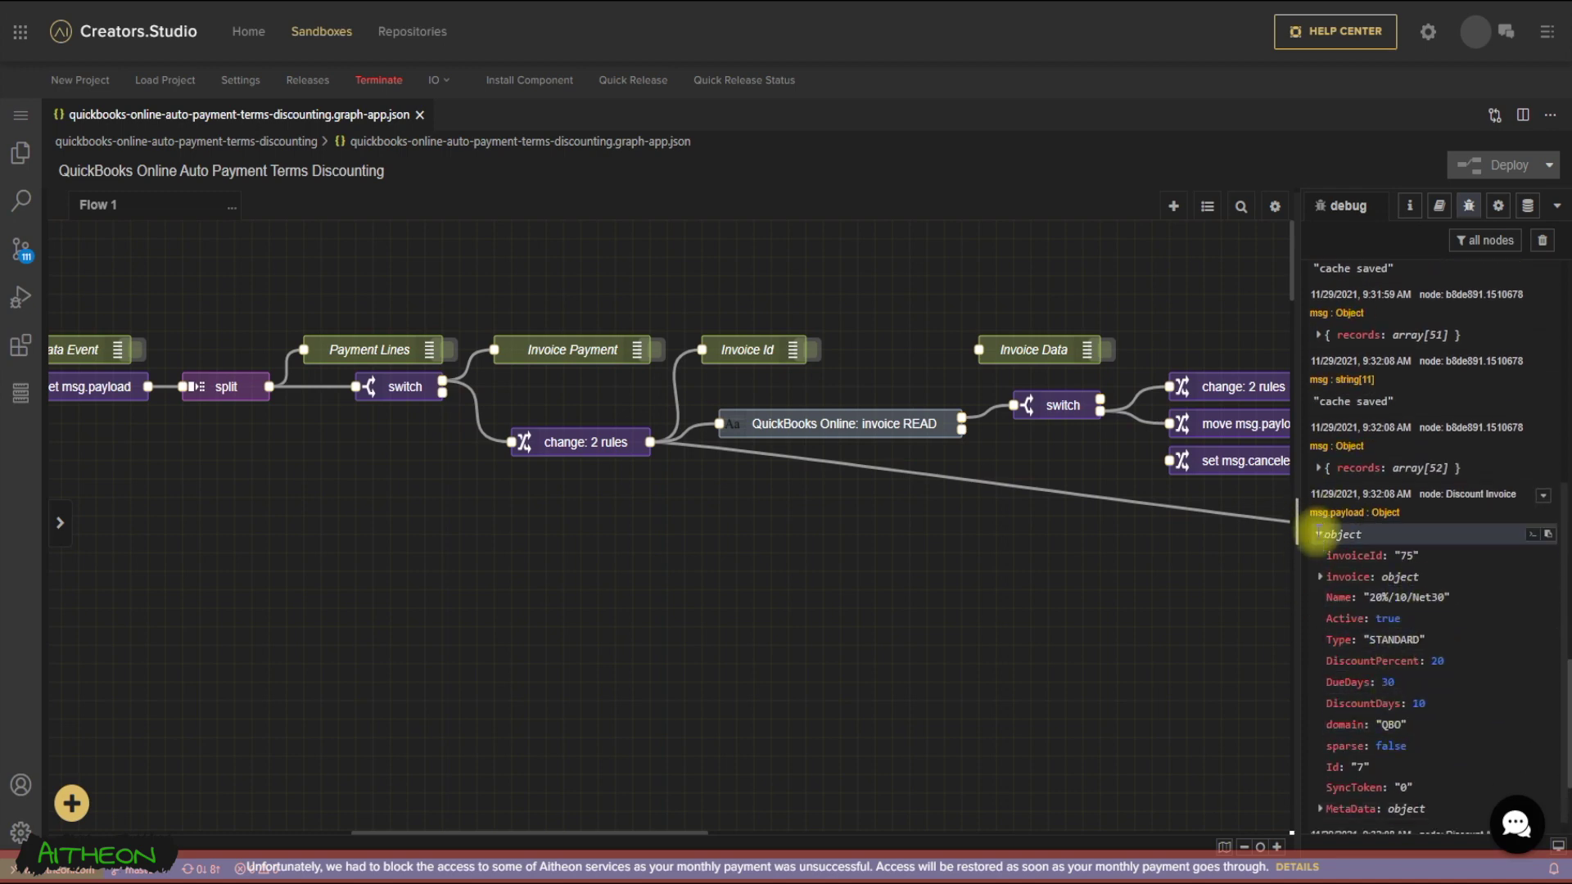
{"action": "left_click", "coordinate": [1322, 528]}
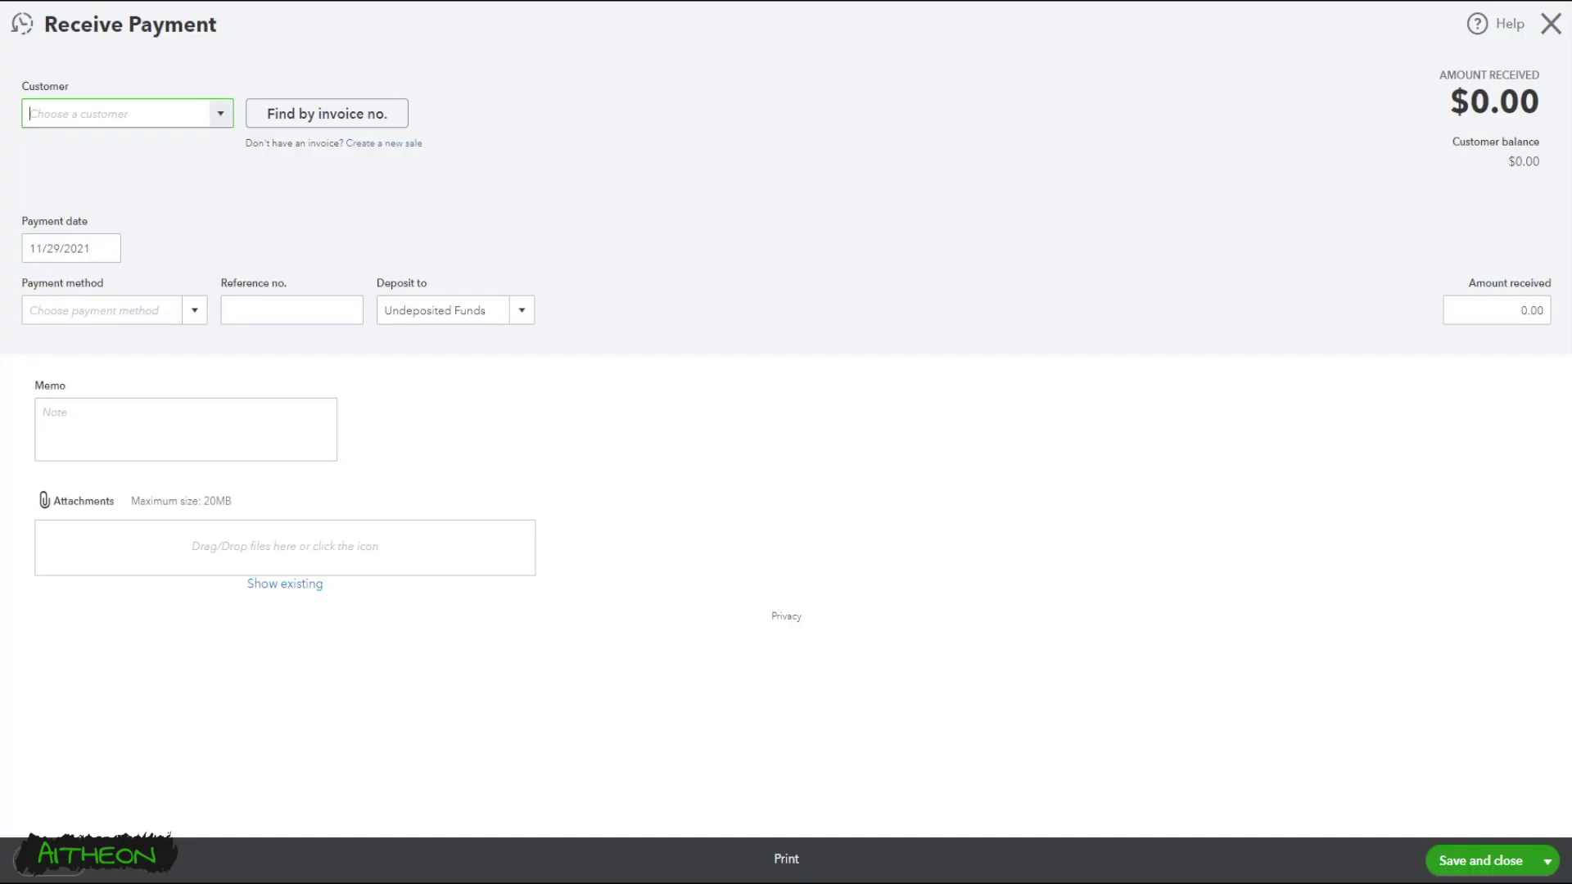
- Dismiss the blank payment form and reopen paid invoice 1027 from the Invoices list
{"action": "left_click", "coordinate": [1548, 21]}
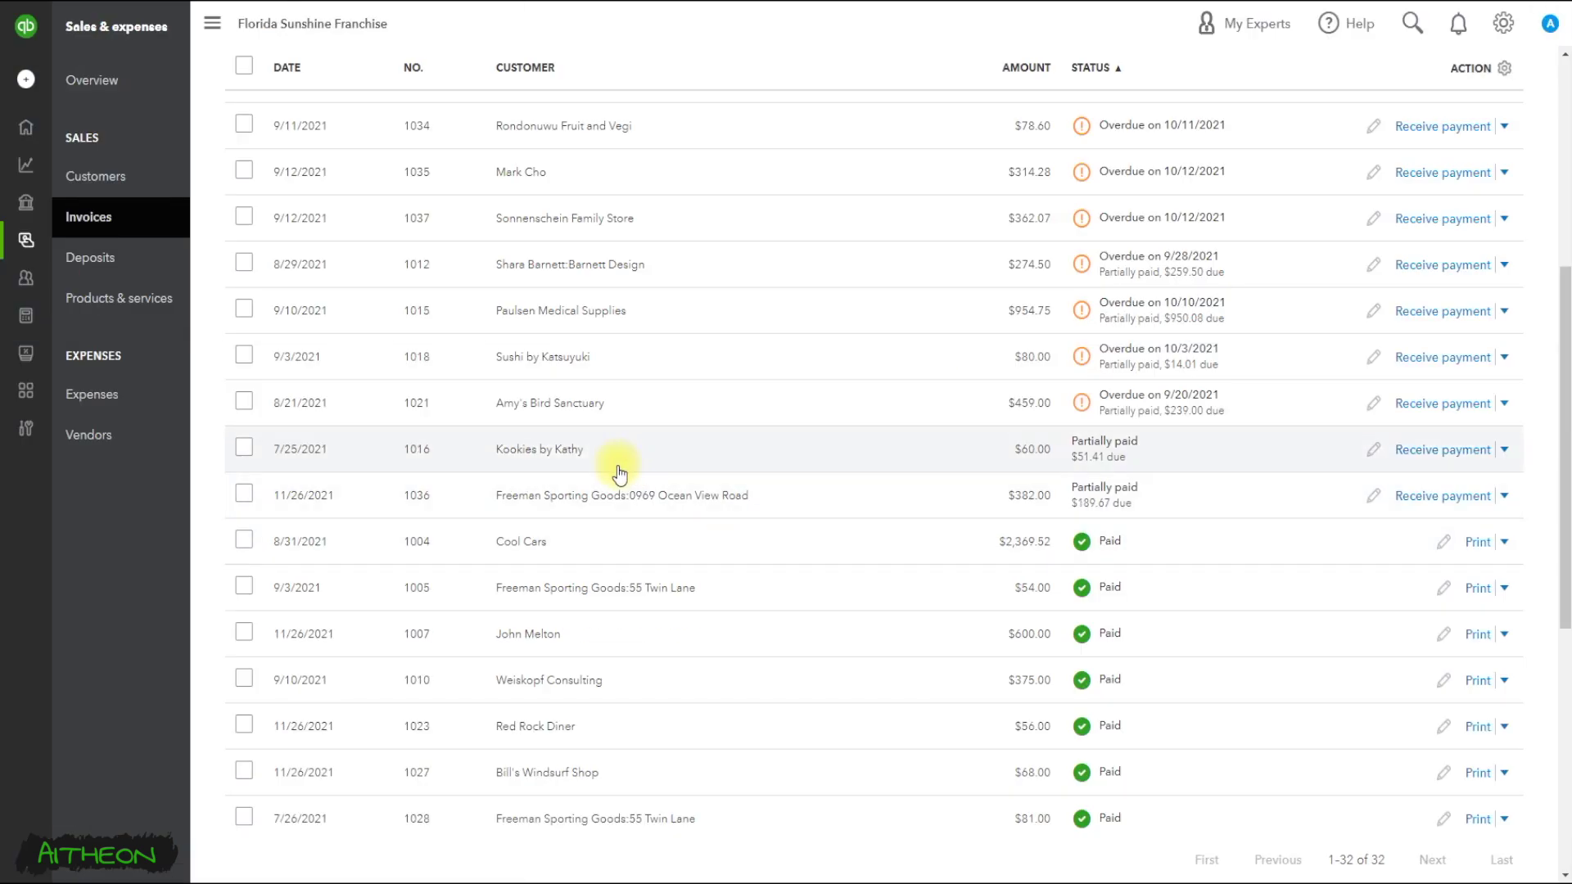
{"action": "left_click", "coordinate": [117, 26]}
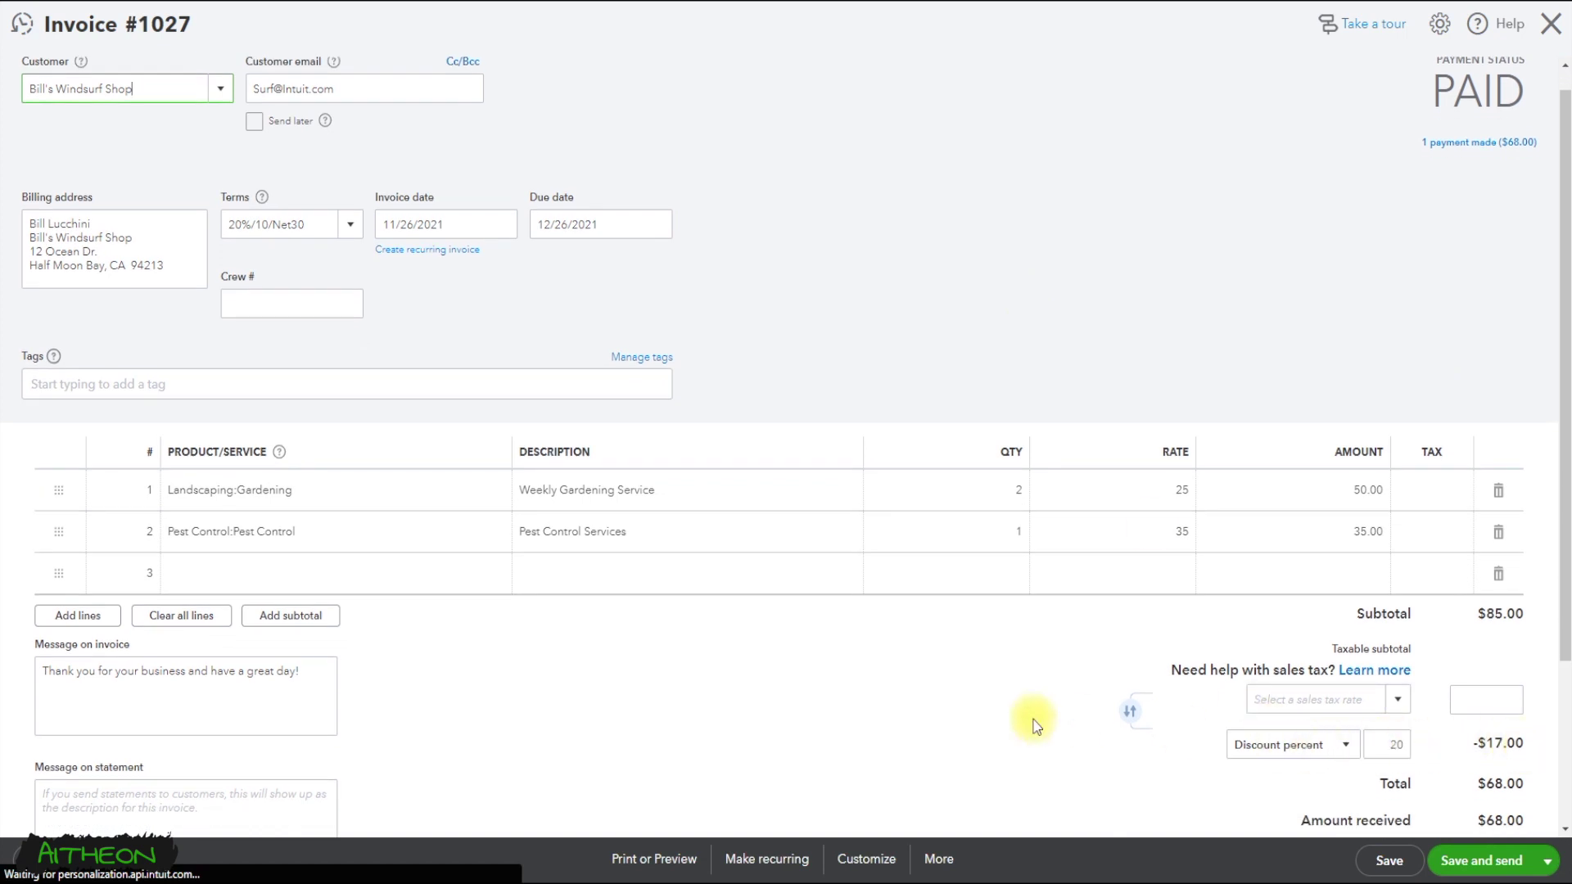
{"action": "scroll", "coordinate": [881, 683], "scroll_direction": "down", "scroll_amount": 2}
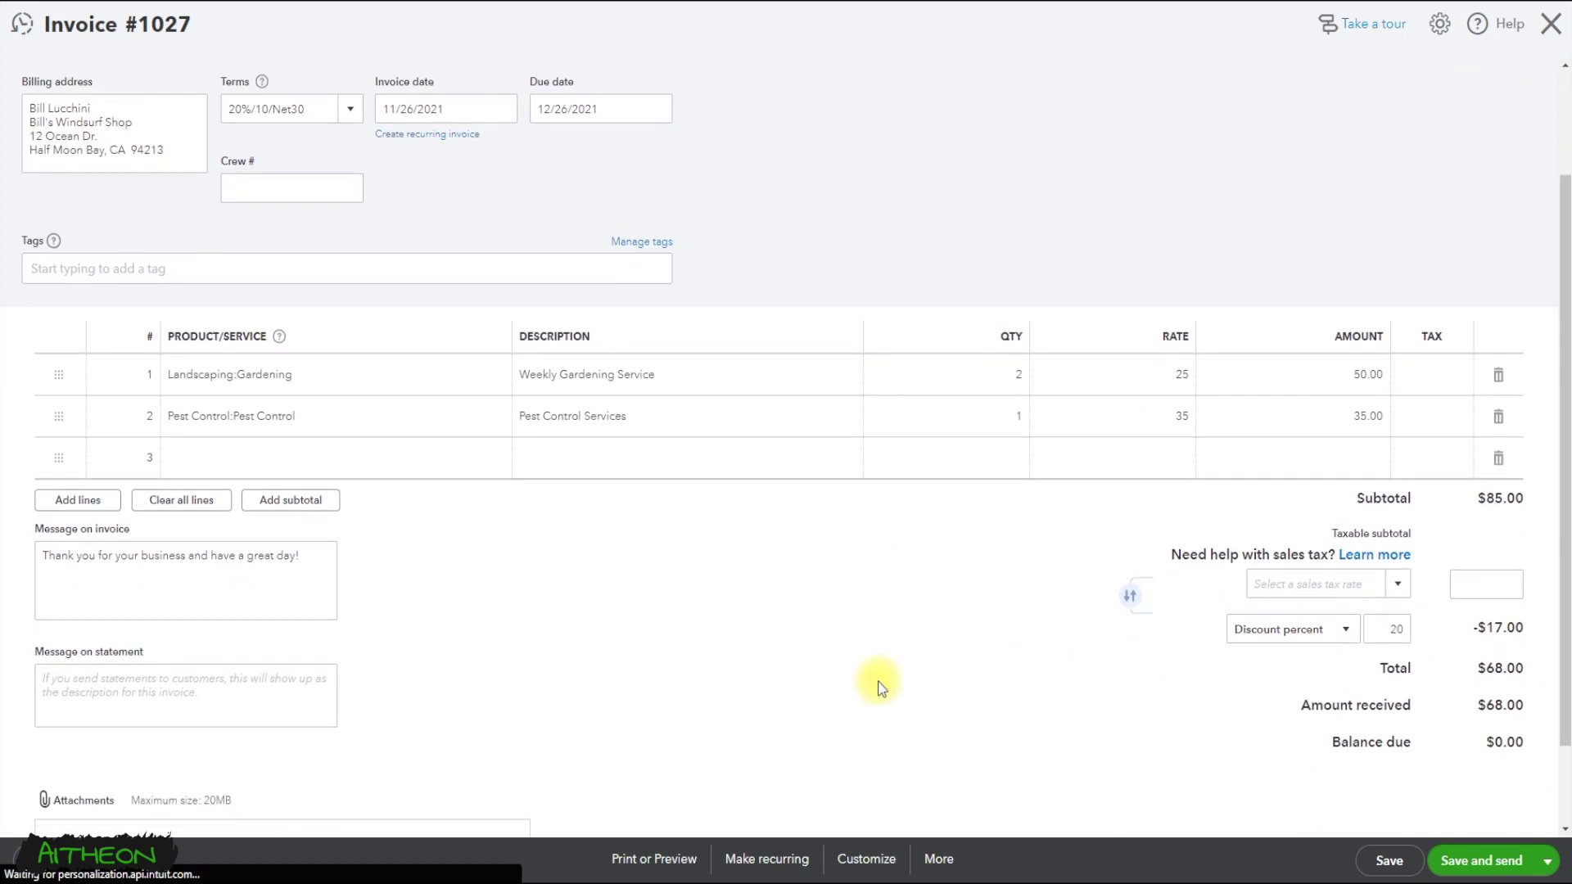
{"action": "scroll", "coordinate": [881, 684], "scroll_direction": "up", "scroll_amount": 4}
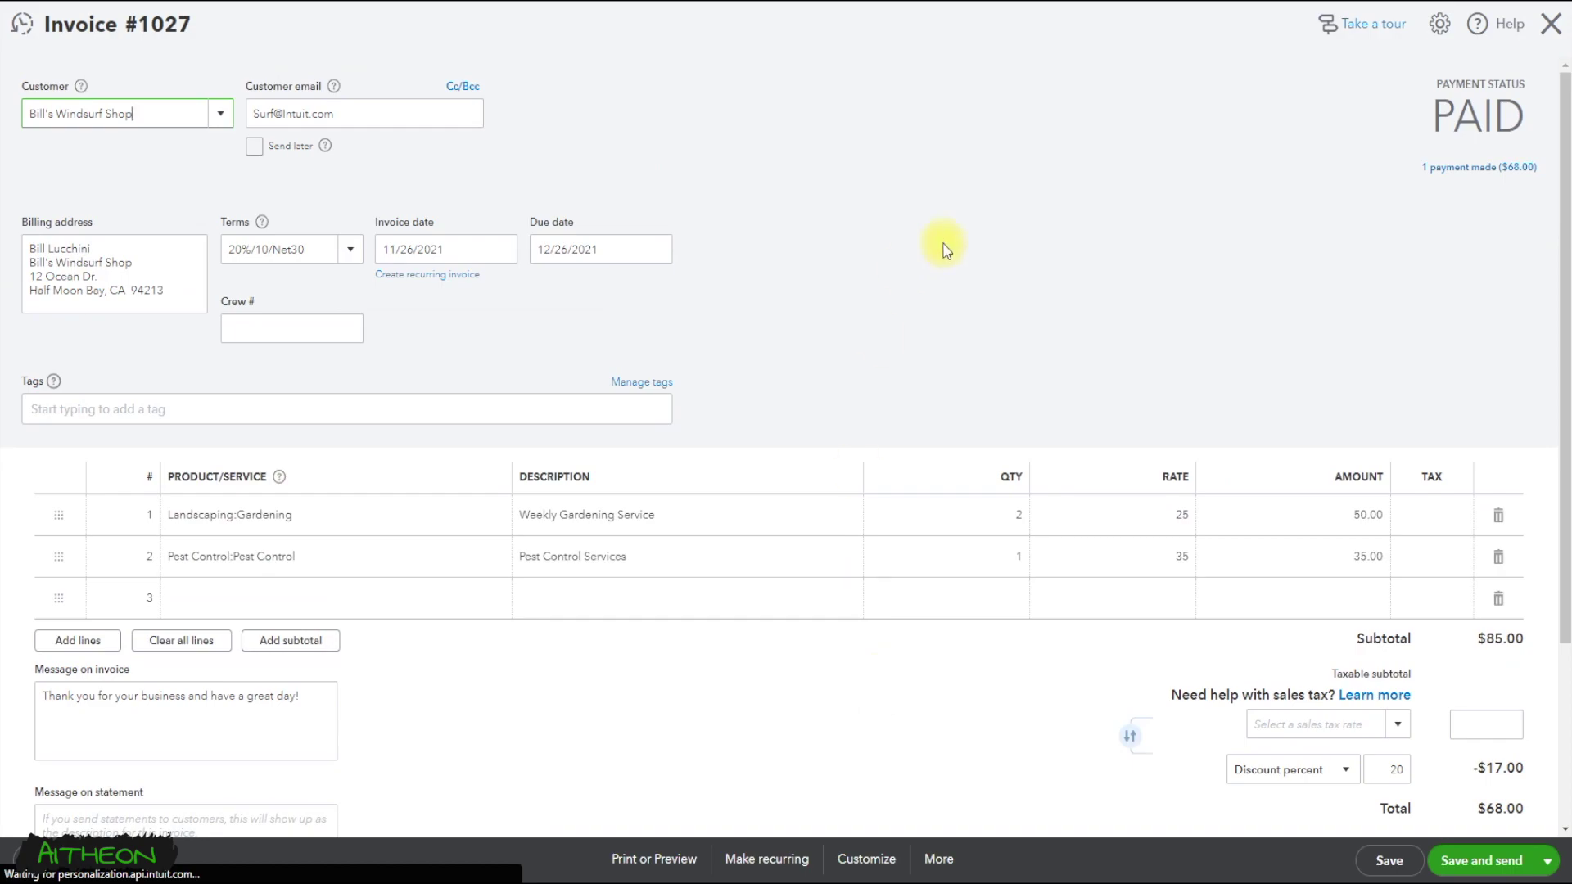